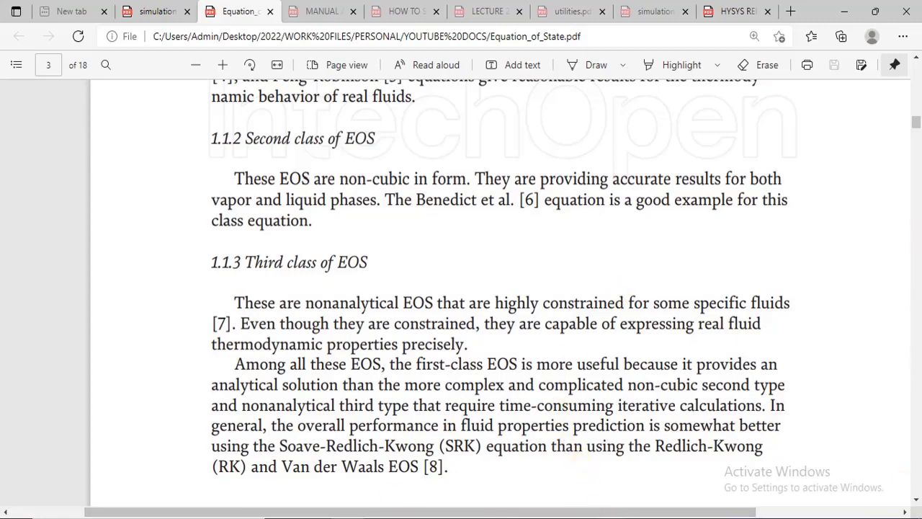
Step: Switch to Aspen HYSYS and look over the quick access toolbar options and the file commands with recent models
left_click(591, 481)
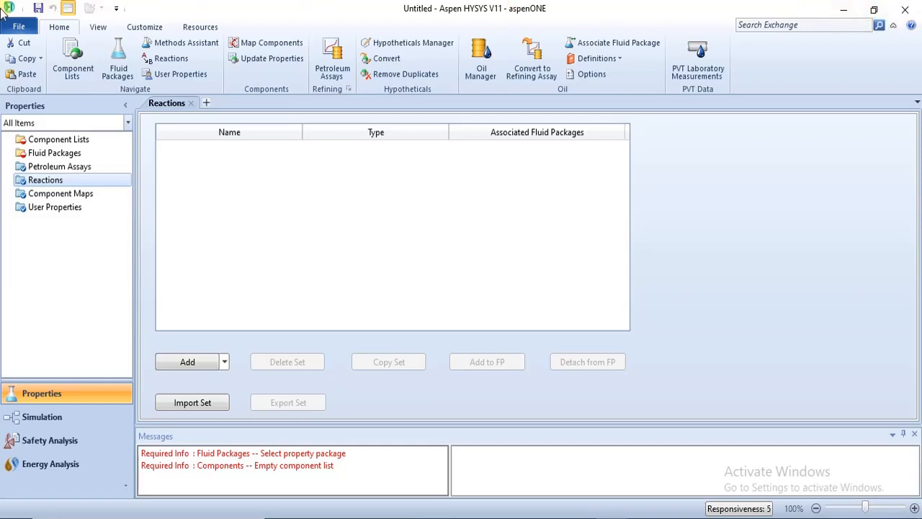
left_click(118, 8)
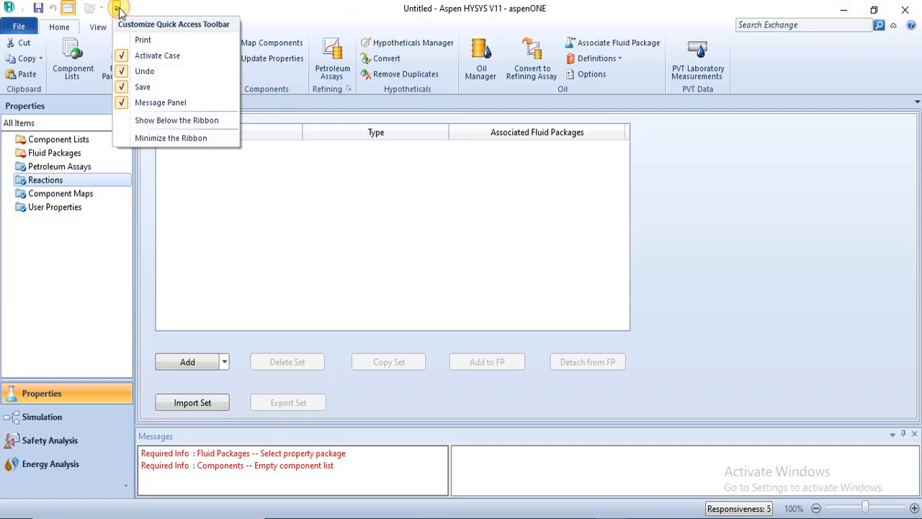
left_click(142, 13)
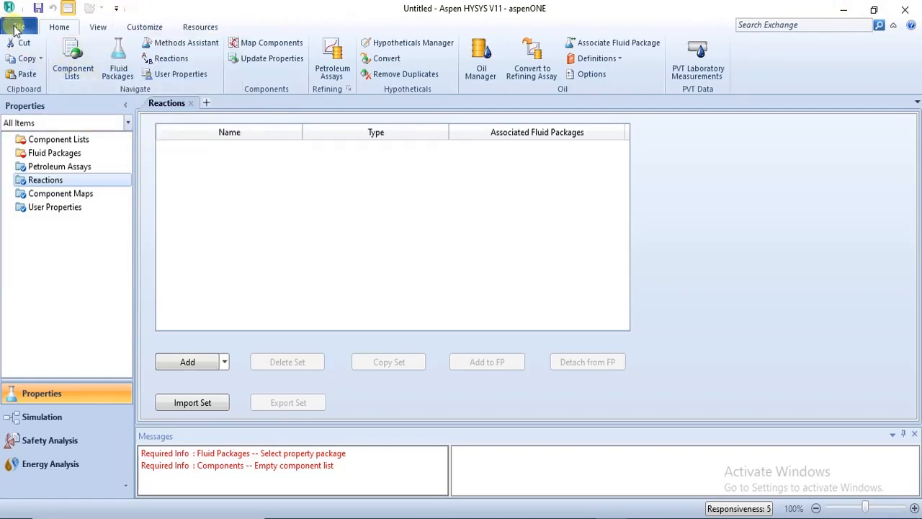
left_click(16, 27)
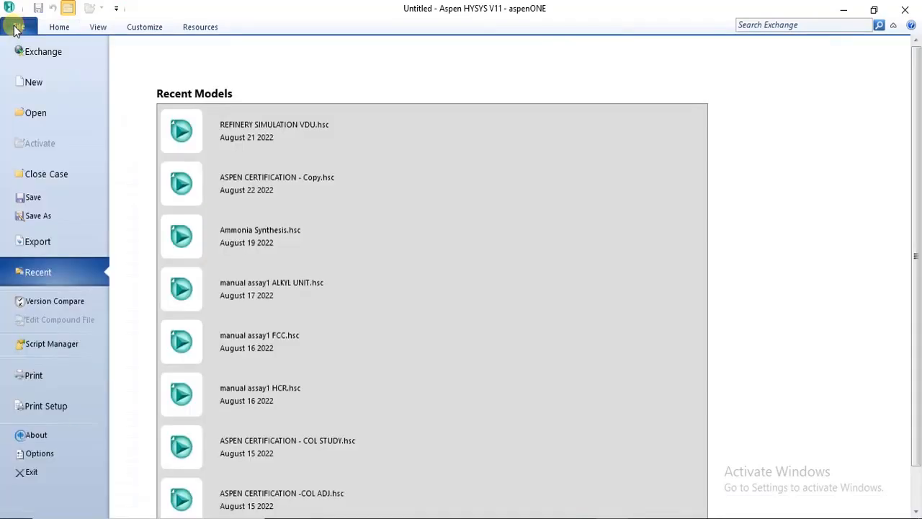
left_click(16, 28)
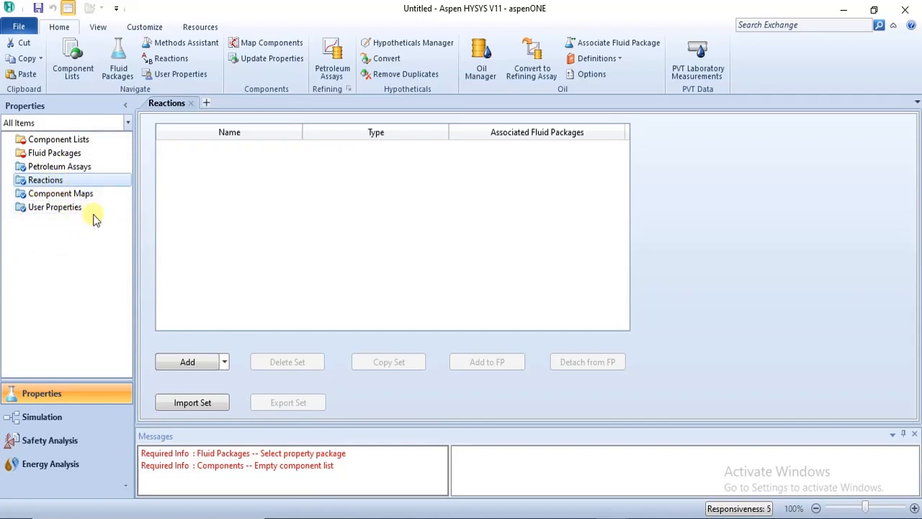
Step: View the component lists and fluid packages pages, try to enter the Simulation environment, and dismiss the warning
left_click(75, 142)
left_click(71, 153)
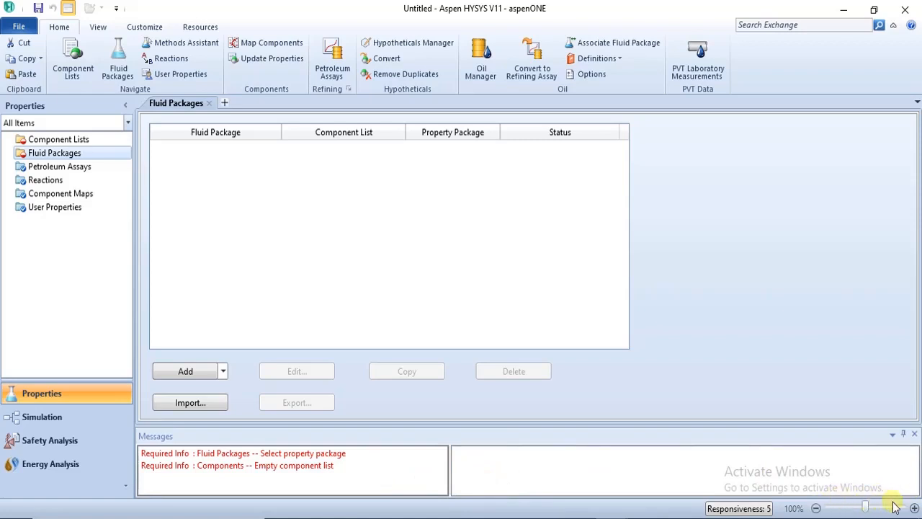
left_click(52, 142)
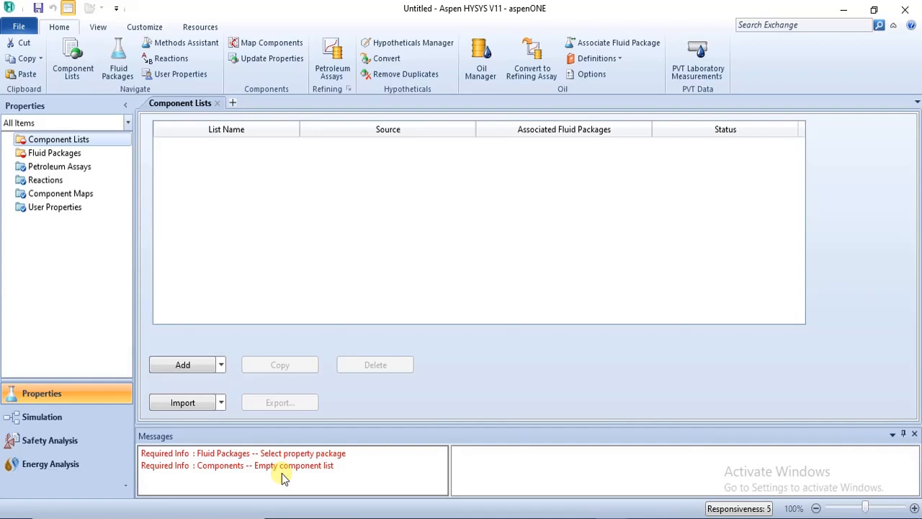
left_click(100, 420)
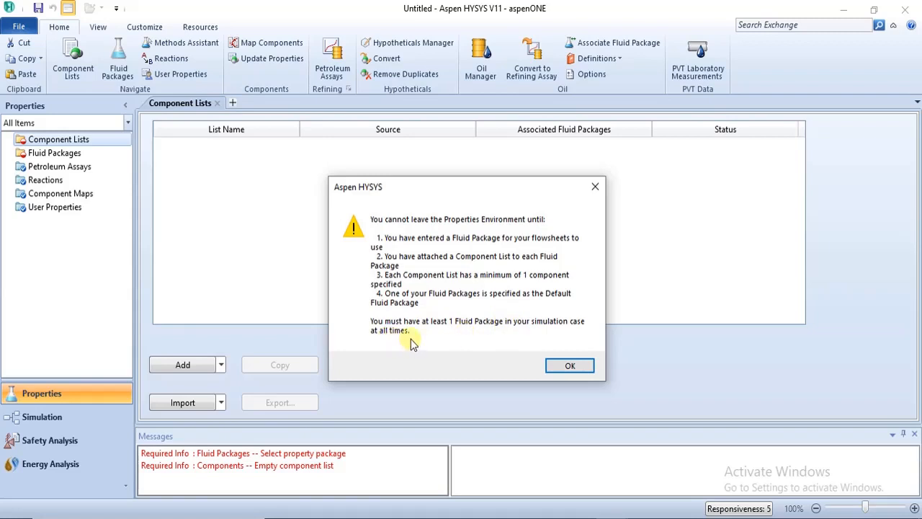
left_click(596, 188)
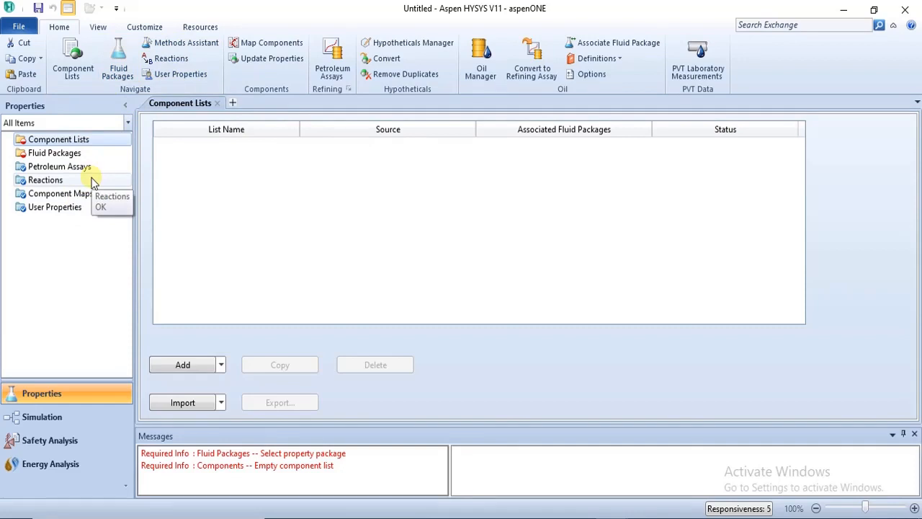
Step: Switch between the fluid packages and component lists pages, finishing on the component lists
left_click(112, 54)
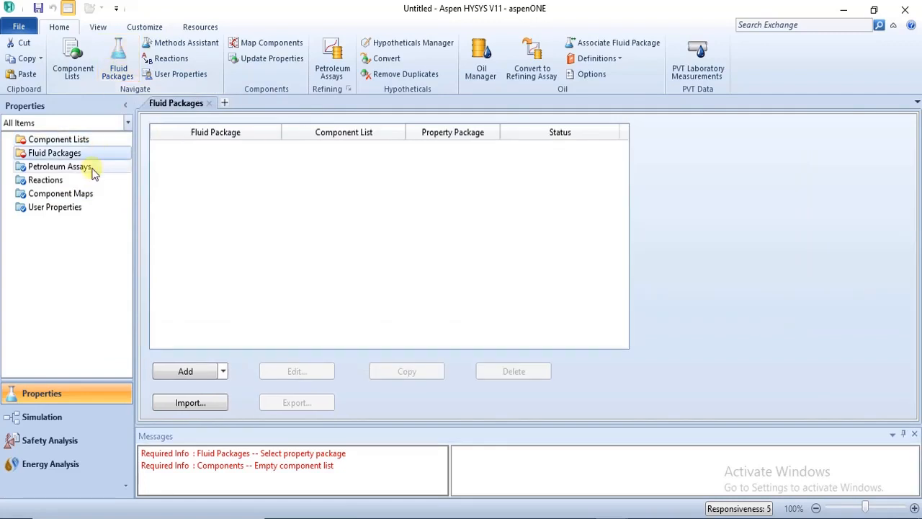
left_click(74, 64)
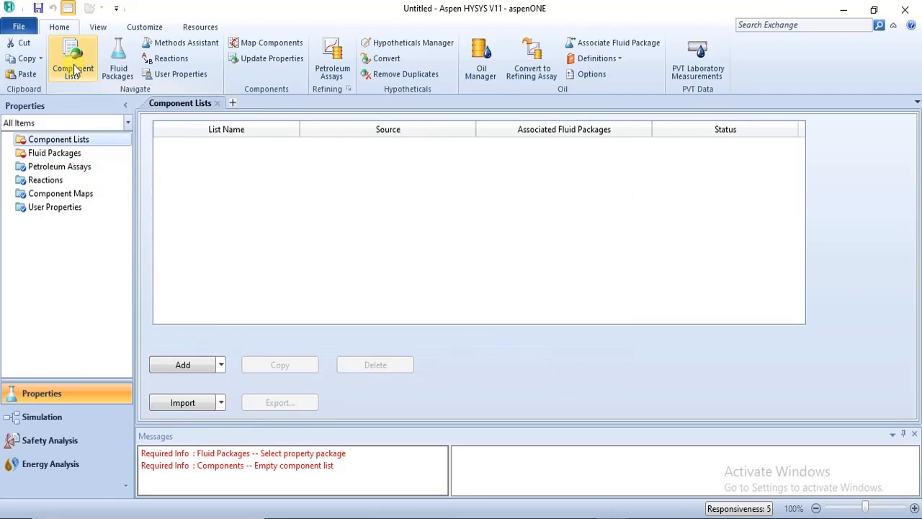
left_click(74, 153)
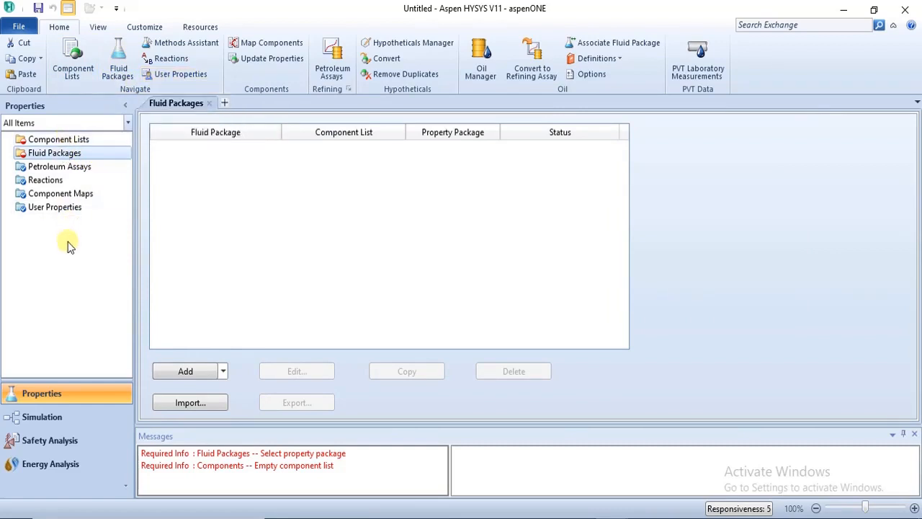
left_click(85, 141)
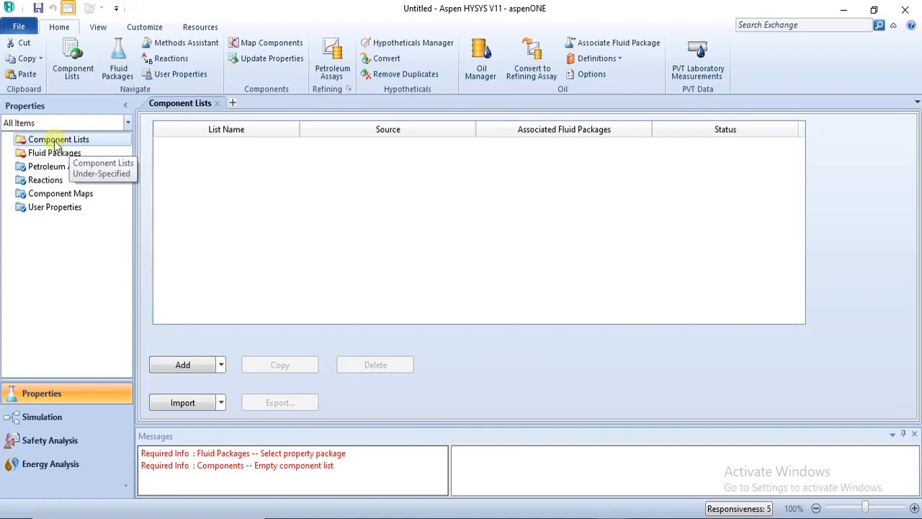
Step: Add a new component list with the default databank, close its view and reopen it
left_click(201, 367)
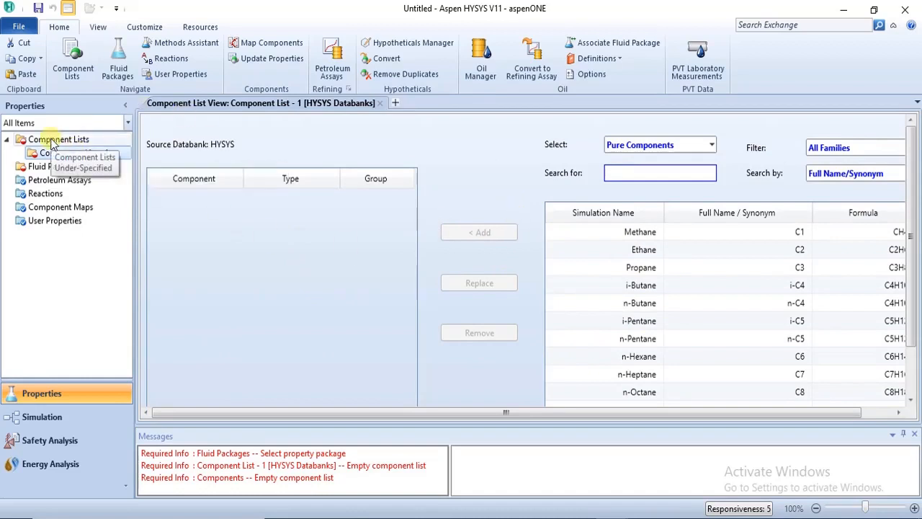
left_click(379, 103)
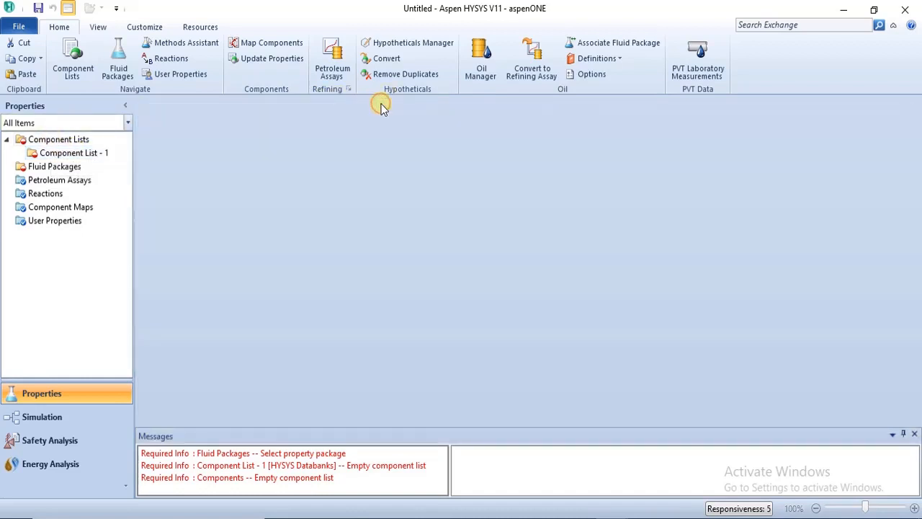
double_click(90, 159)
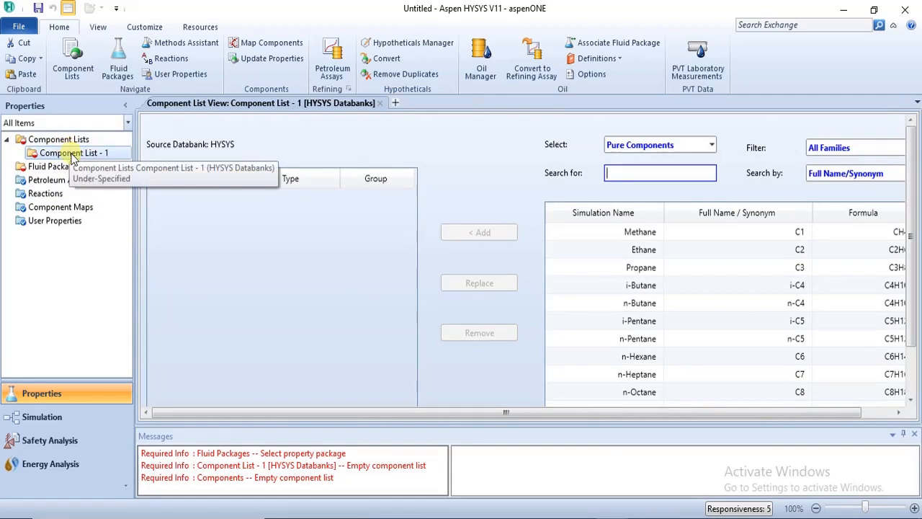
Step: Delete Component List - 1 from the component lists
right_click(72, 156)
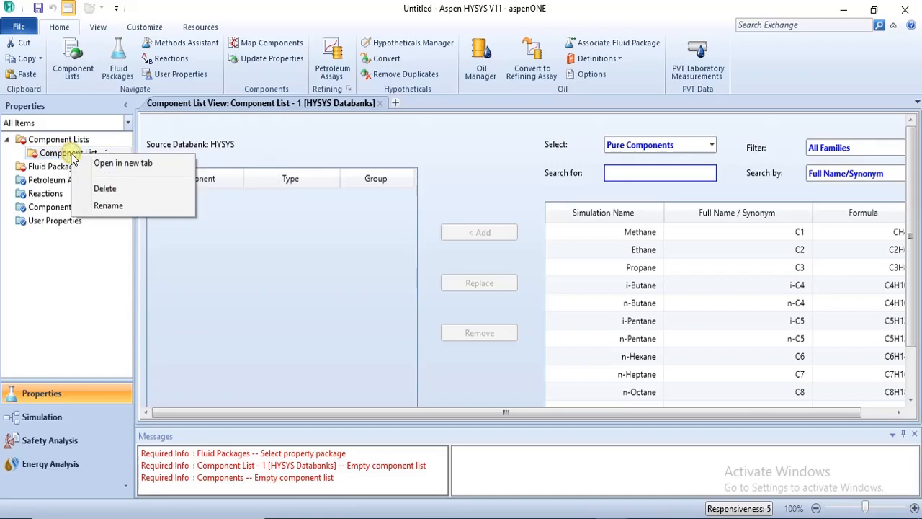
left_click(51, 157)
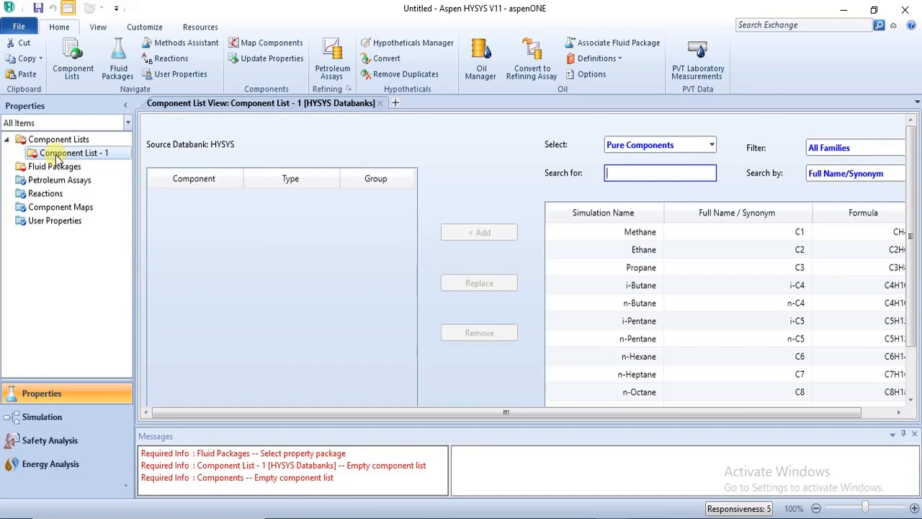
right_click(65, 157)
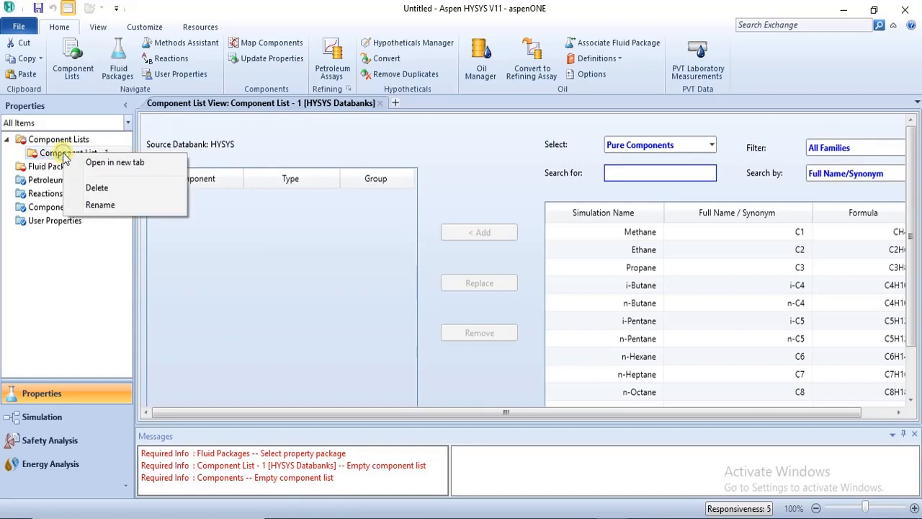
left_click(95, 187)
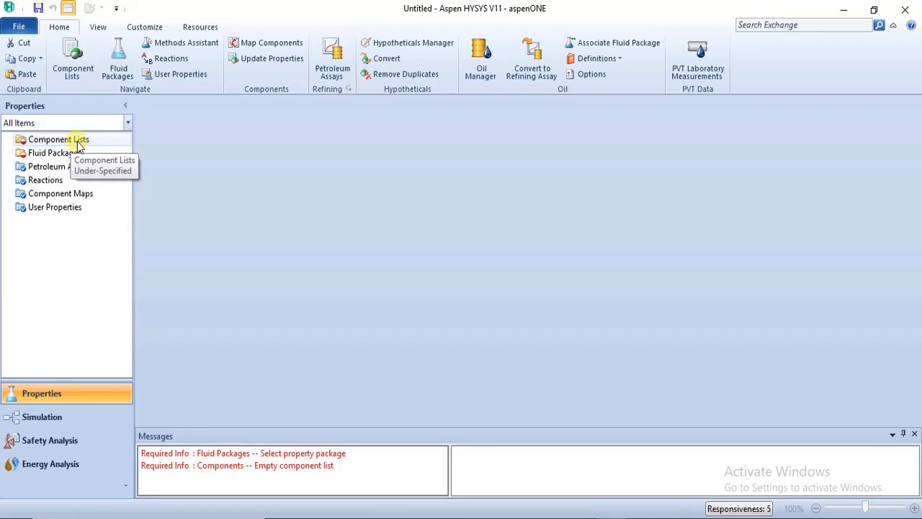
Step: Add a component list, explicitly choosing HYSYS as its source databank
left_click(78, 143)
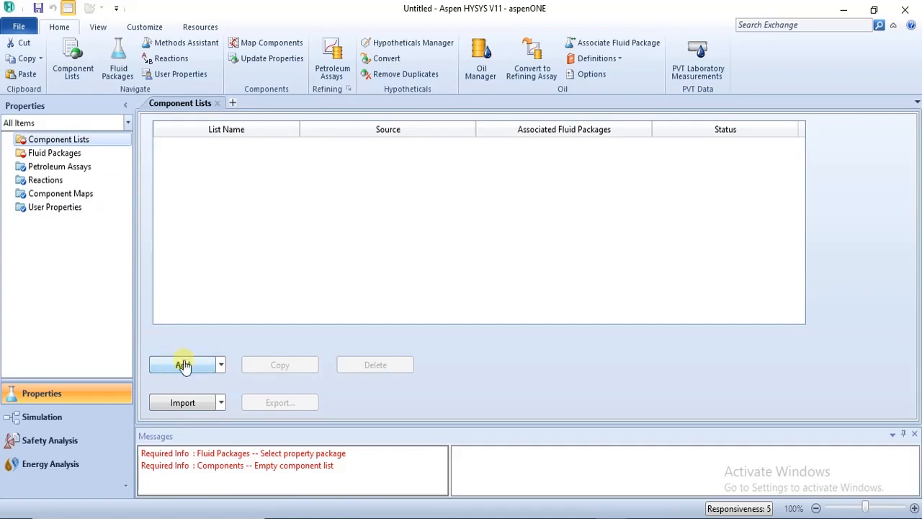
left_click(221, 365)
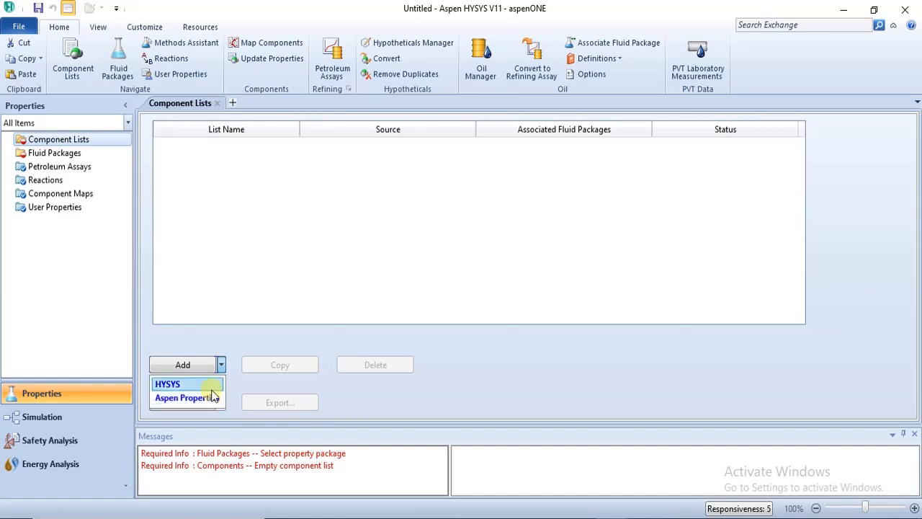
left_click(208, 385)
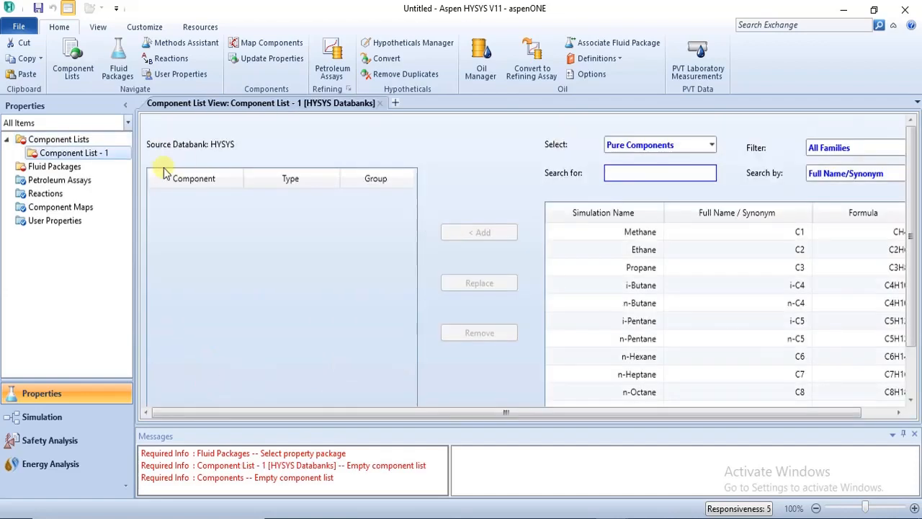
Step: Close the HYSYS component list's view and delete the list
left_click(380, 104)
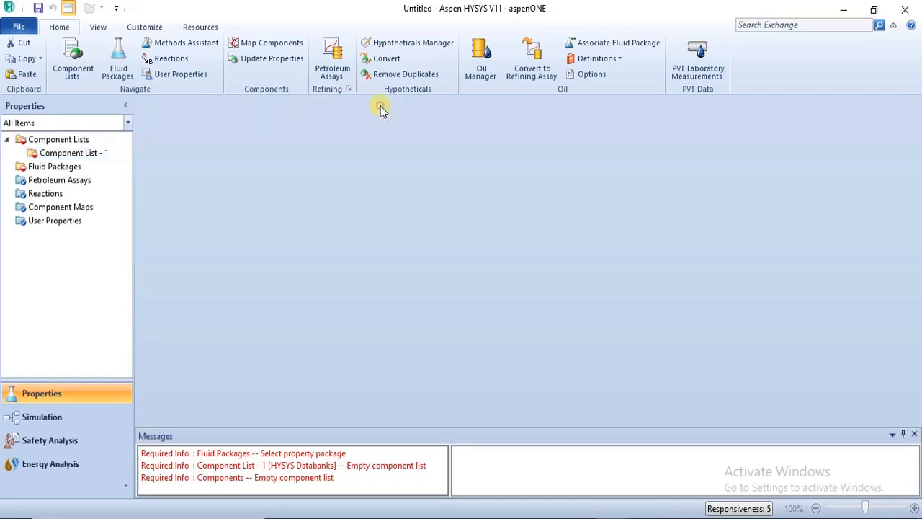
double_click(119, 154)
right_click(119, 153)
left_click(148, 183)
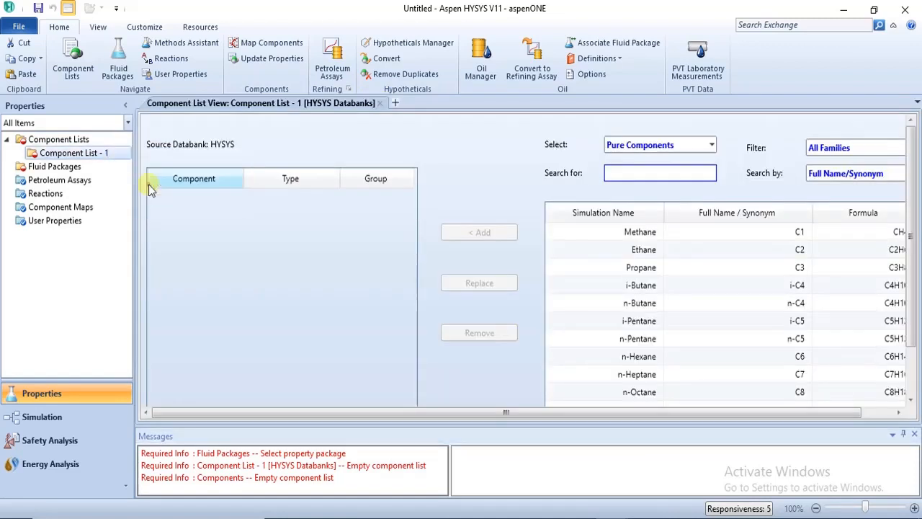
Step: Add another component list with the default databank, close its view and delete the list
double_click(80, 146)
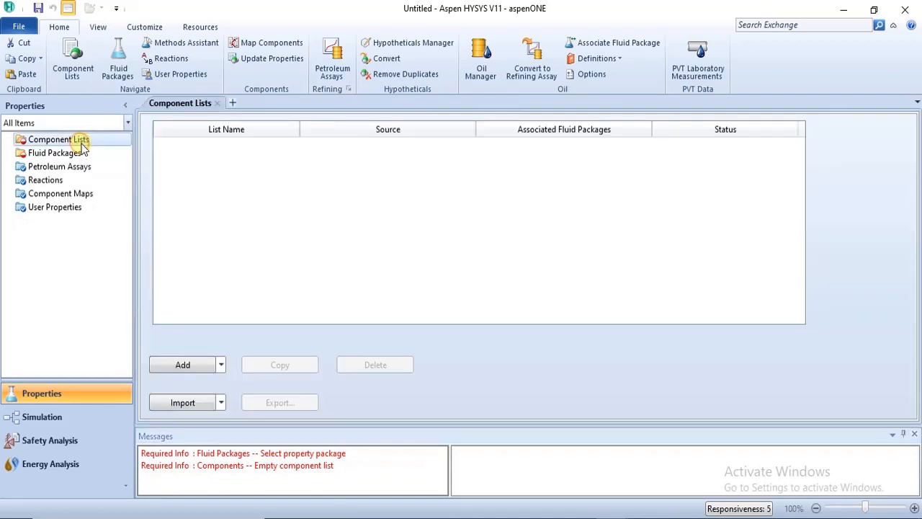
left_click(186, 368)
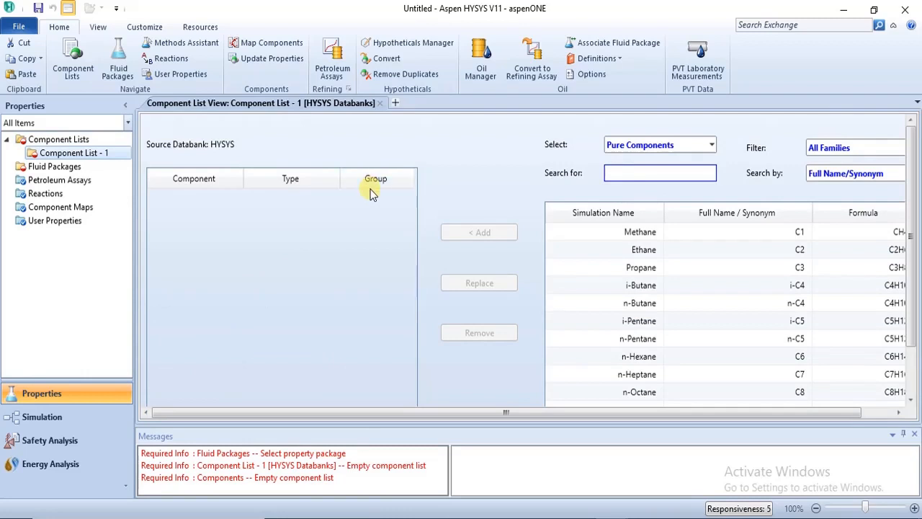
left_click(380, 103)
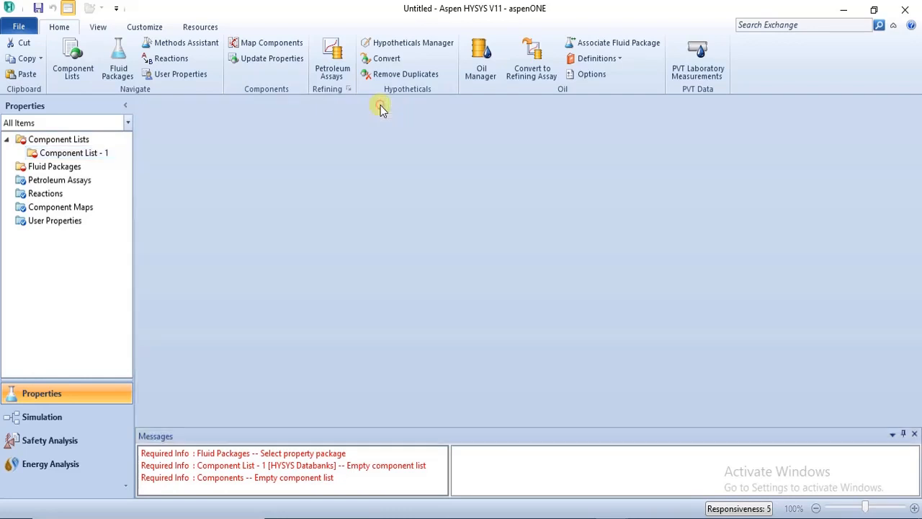
right_click(85, 160)
left_click(143, 195)
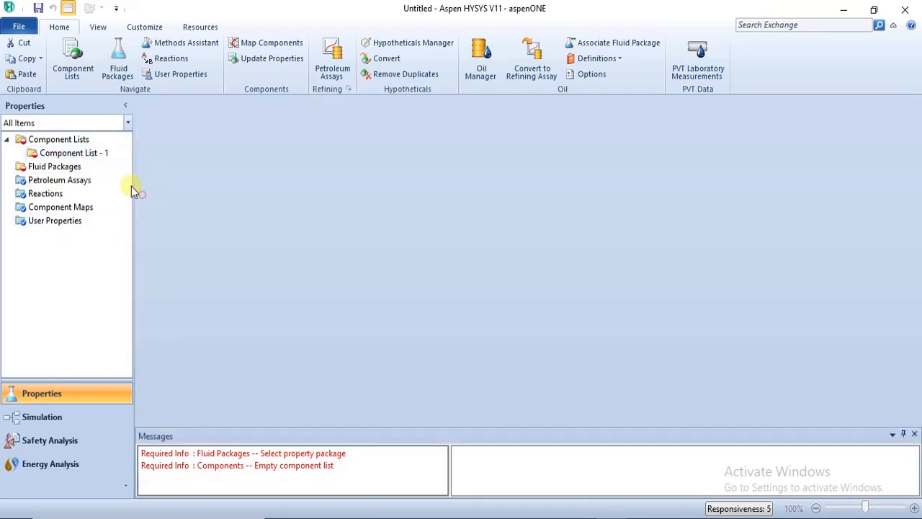
Step: Add a component list using Aspen Properties as its source databank
left_click(98, 141)
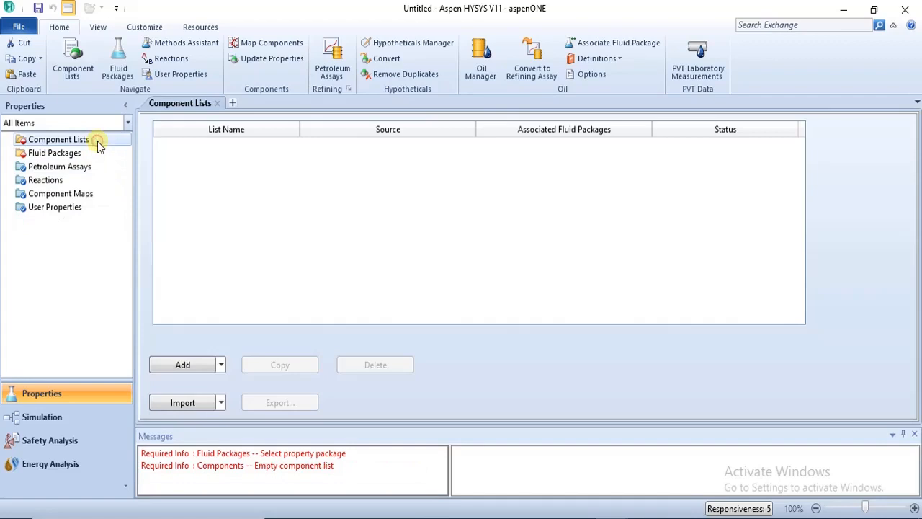
left_click(219, 364)
left_click(215, 397)
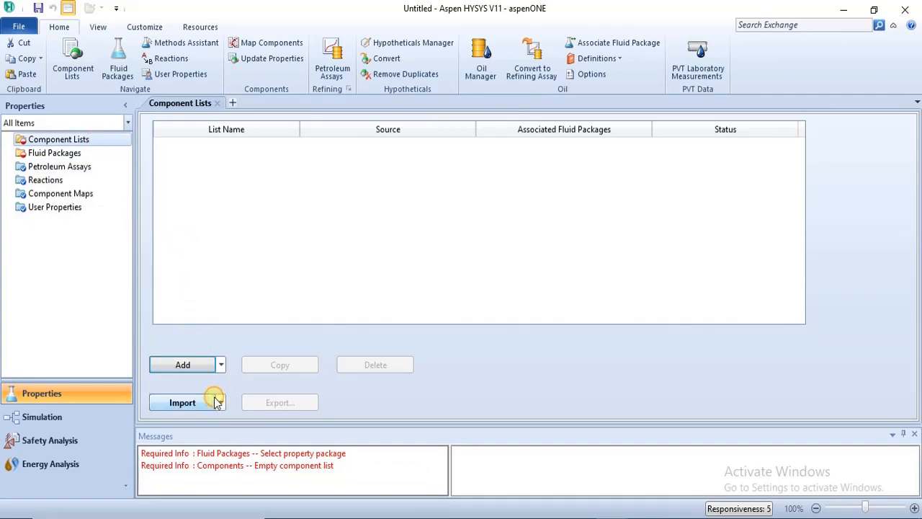
left_click(185, 364)
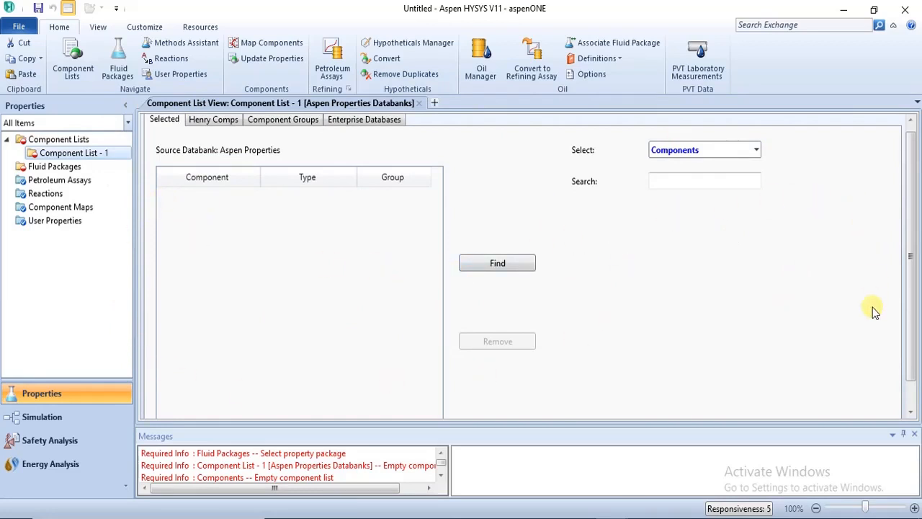
Step: Close the Aspen Properties component list's view and delete the list
left_click(419, 103)
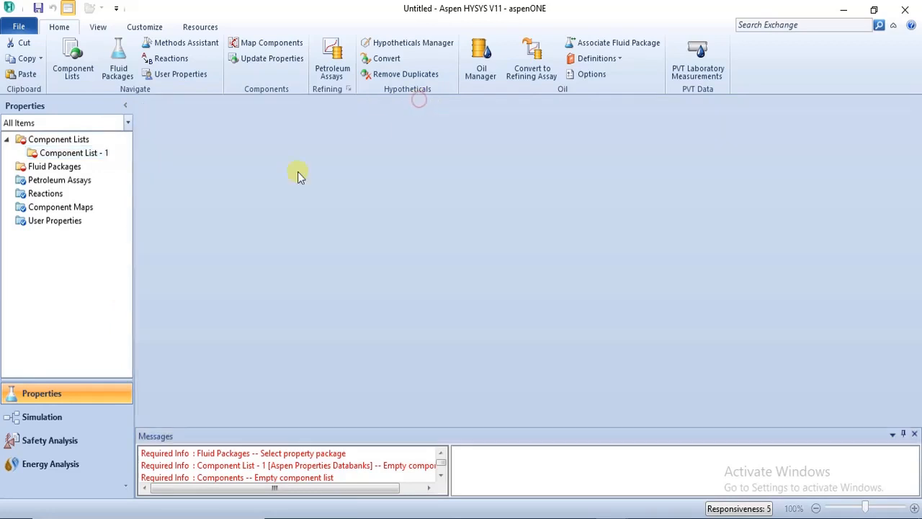
double_click(62, 153)
right_click(62, 153)
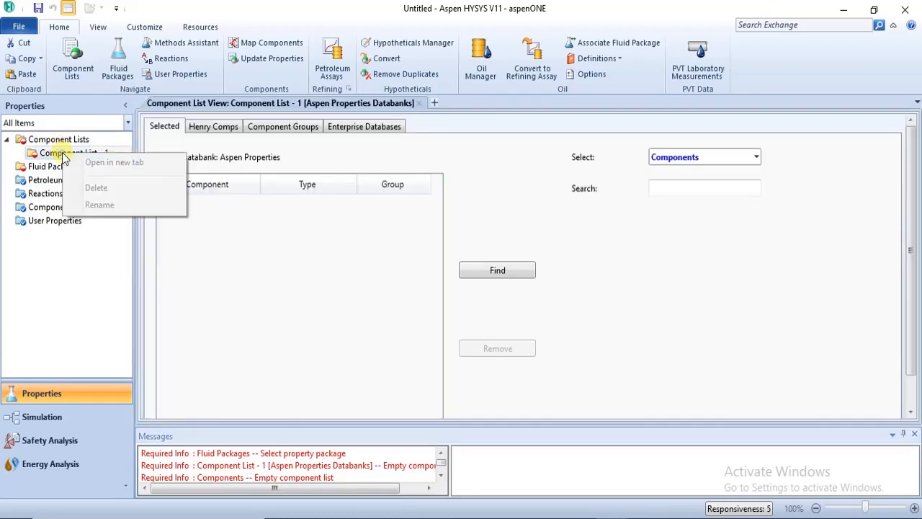
left_click(96, 187)
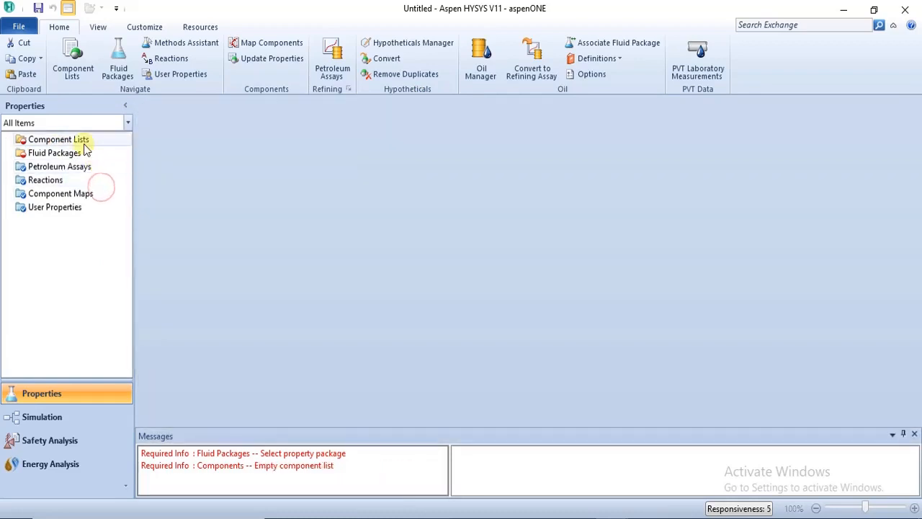
Step: Add a new component list using HYSYS as its source databank
left_click(83, 141)
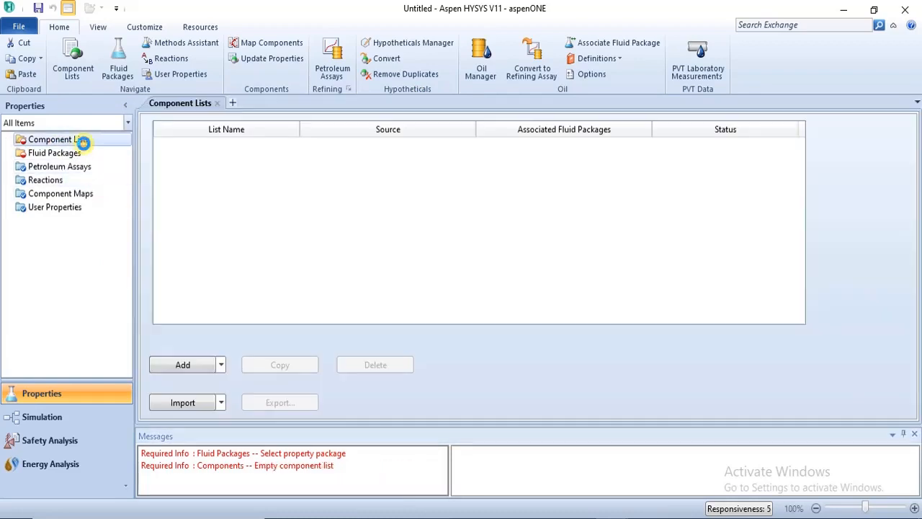
left_click(225, 366)
left_click(214, 382)
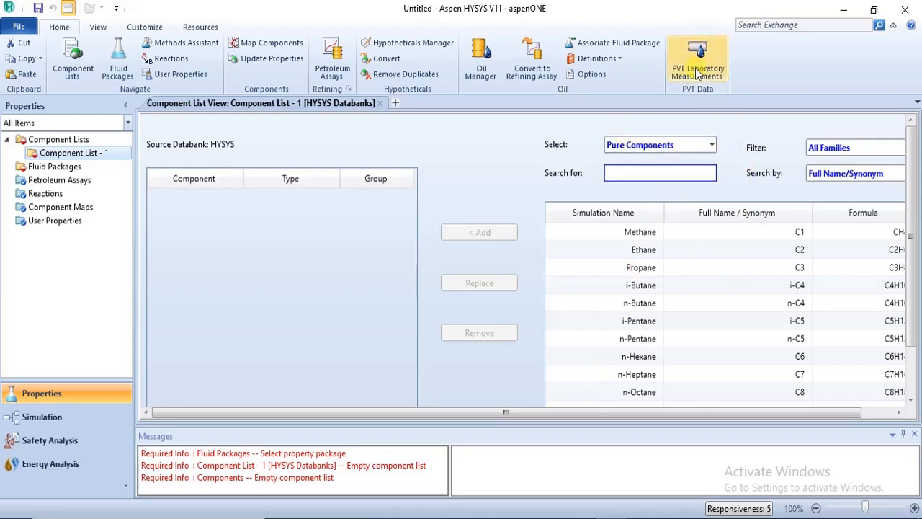
Step: Review the available component types, keep Pure Components, and add Methane to the component list
left_click(712, 144)
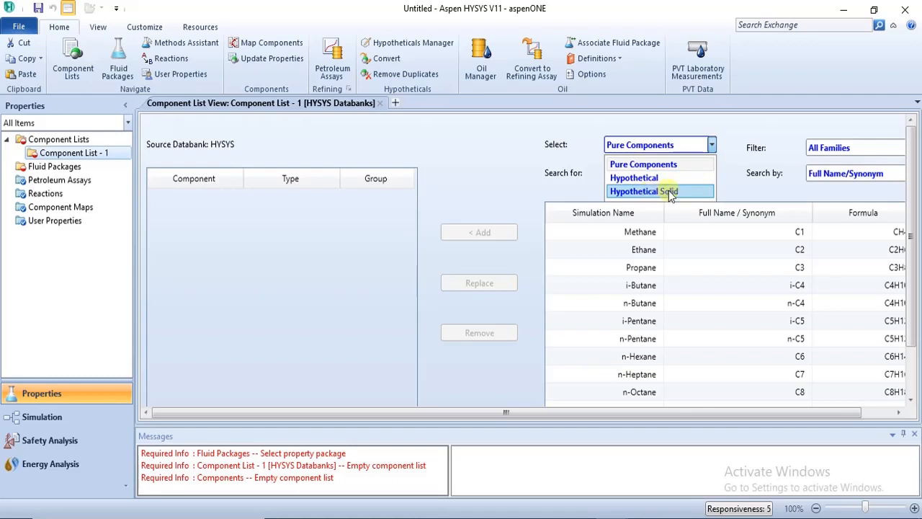
left_click(729, 149)
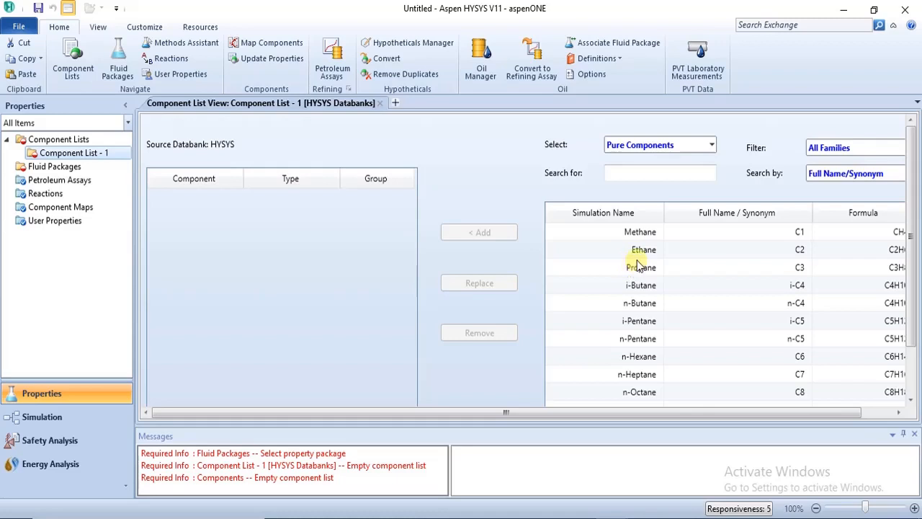
left_click(639, 229)
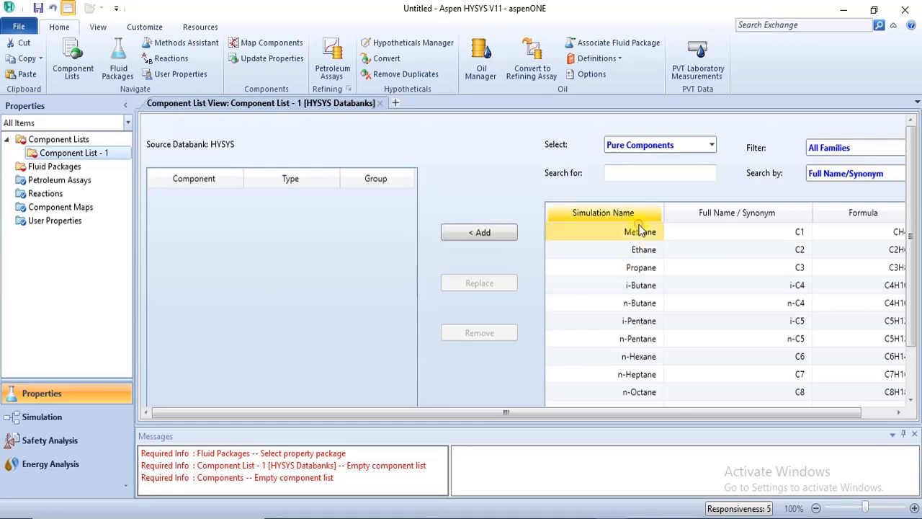
left_click(490, 242)
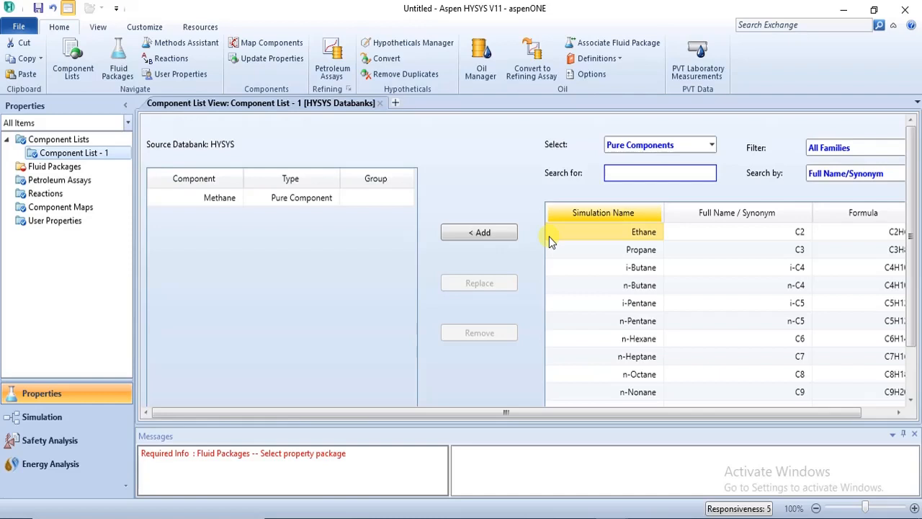
Step: Add Ethane, Propane, i-Butane, n-Butane, i-Pentane and n-Pentane to the component list together
left_click(602, 249, "ctrl")
left_click(624, 264, "ctrl")
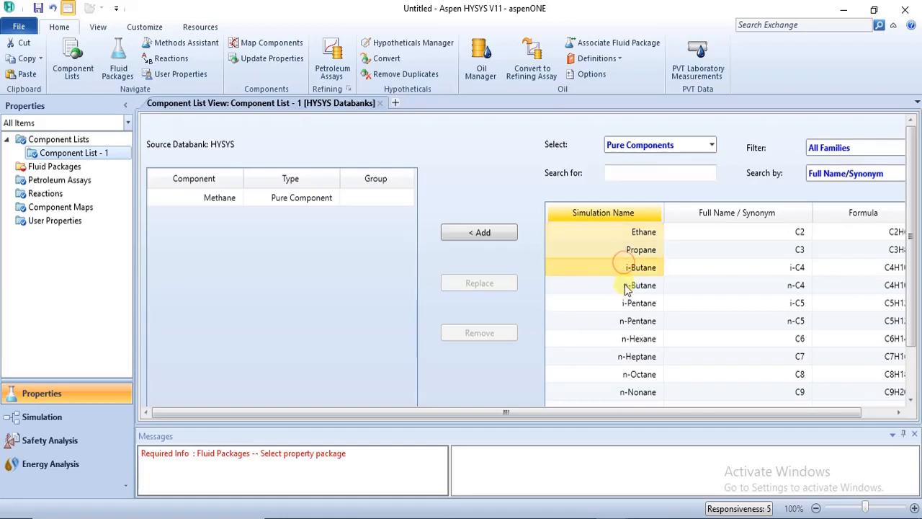
left_click(622, 284, "ctrl")
left_click(622, 303, "ctrl")
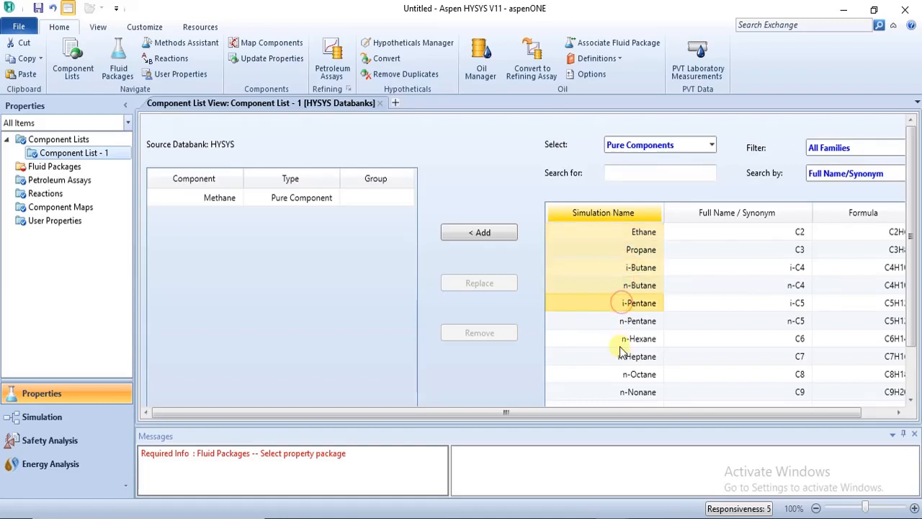
left_click(621, 320, "ctrl")
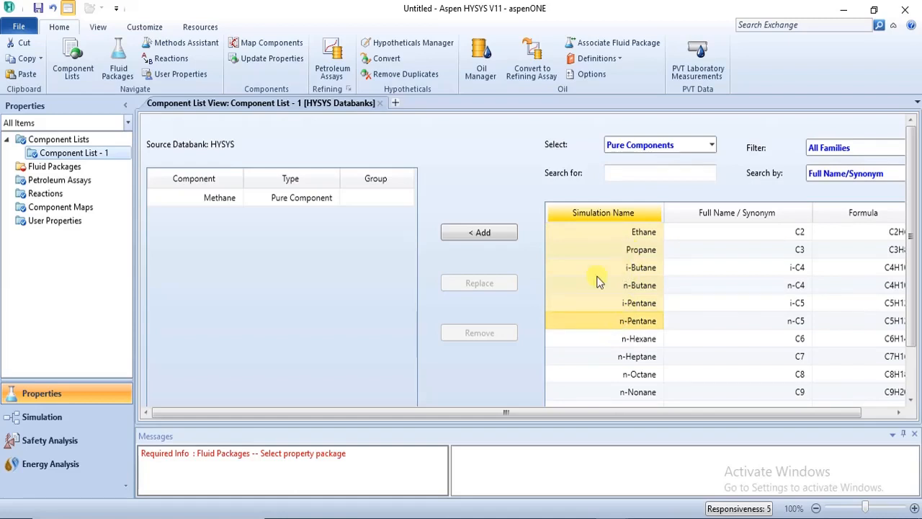
left_click(514, 234)
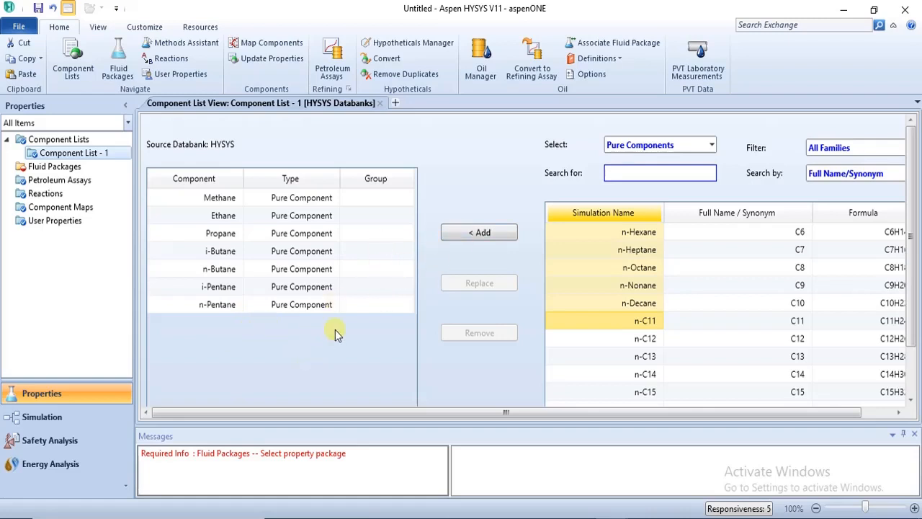
Step: Add the whole range of pure components from n-Hexane through n-C11 to the component list
left_click(599, 233)
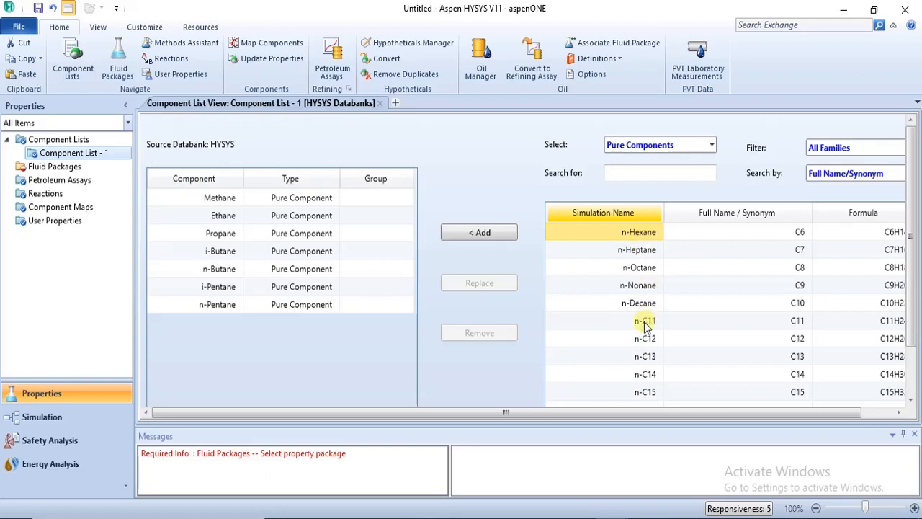
left_click(640, 231)
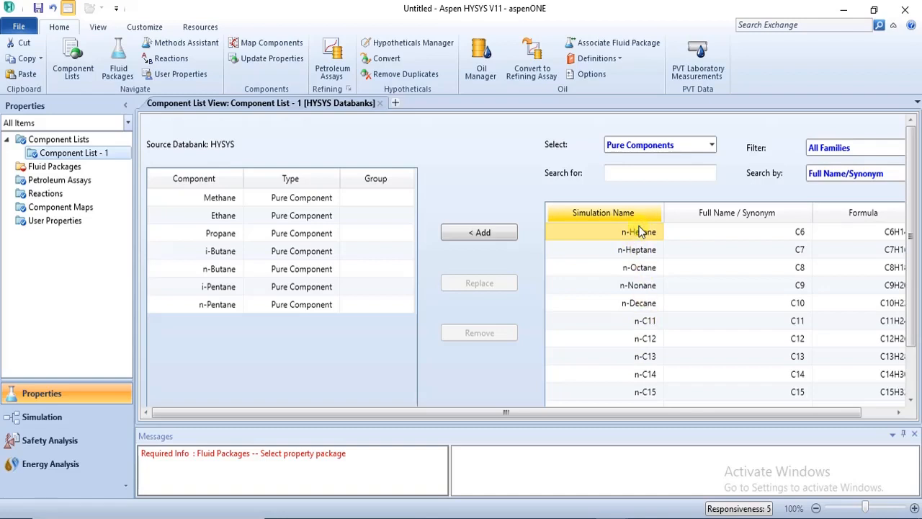
left_click(644, 320)
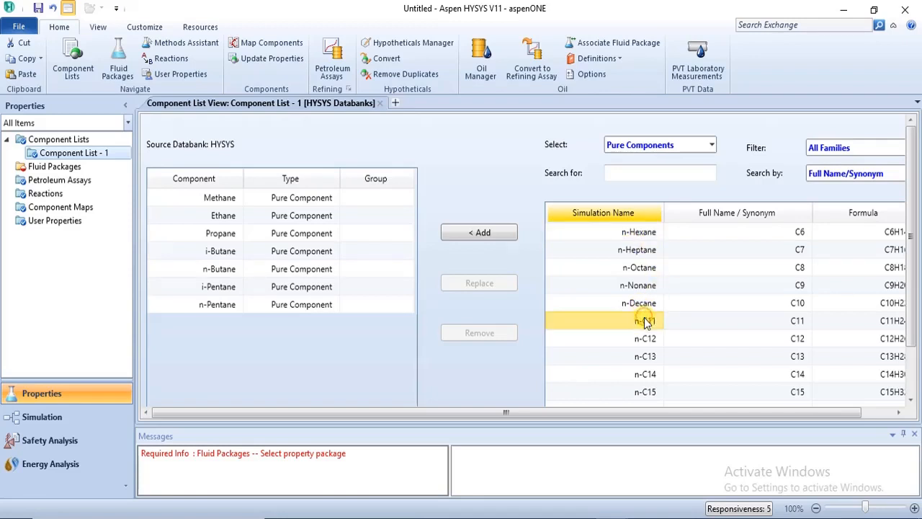
left_click(637, 232, "shift")
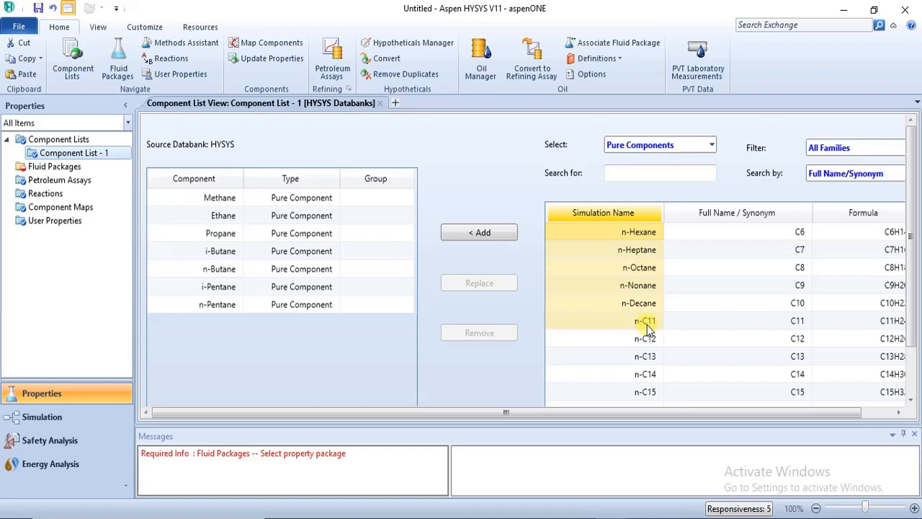
left_click(500, 237)
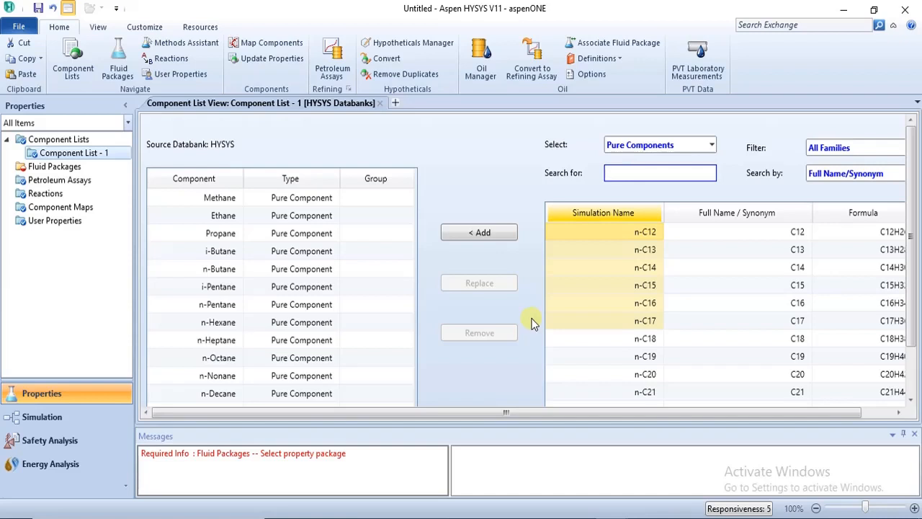
Step: Search the pure components for OXYGEN, add Oxygen to the component list and check its entry
left_click(651, 343)
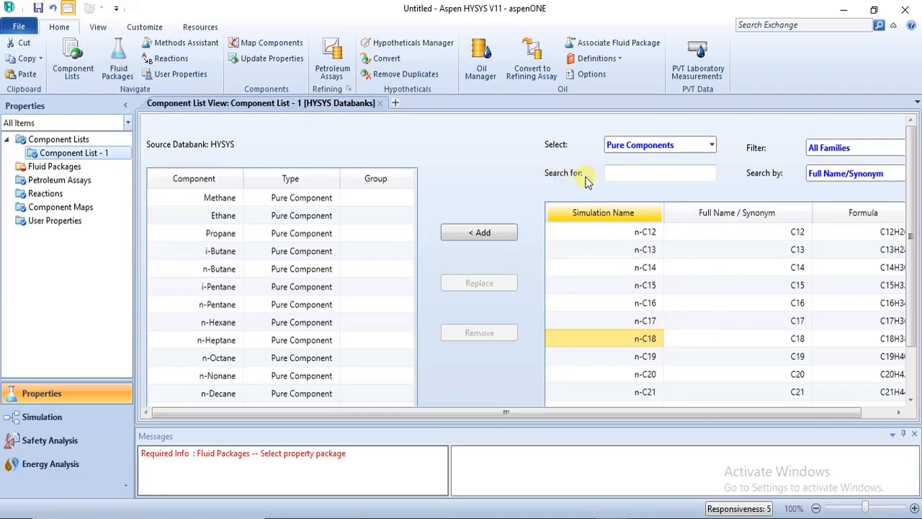
left_click(621, 172)
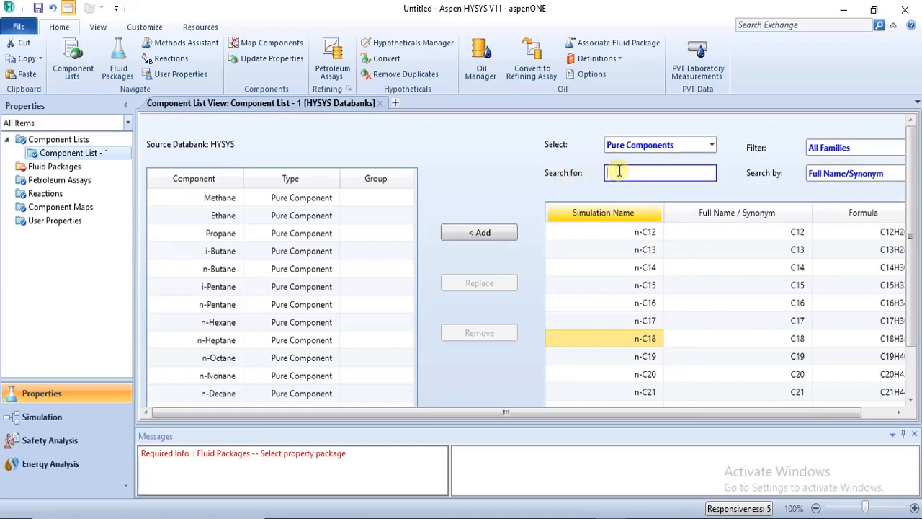
type("O")
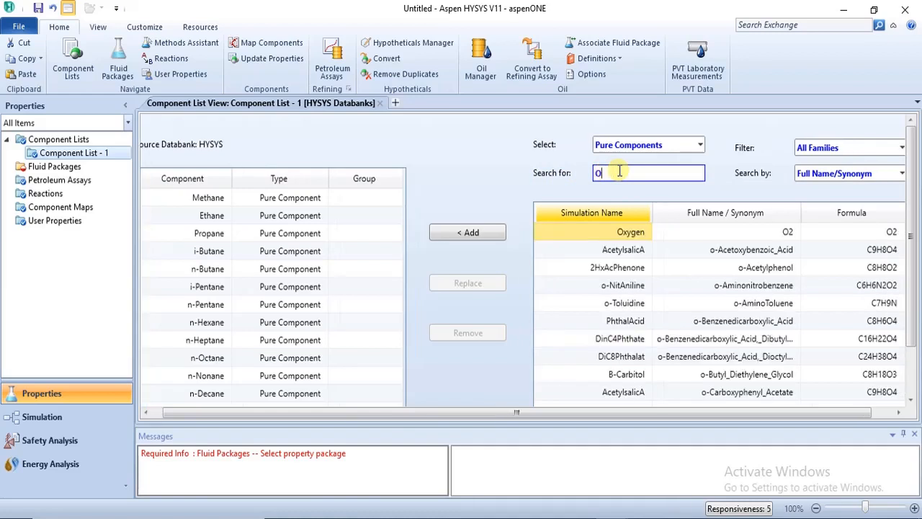
type("XYGEN")
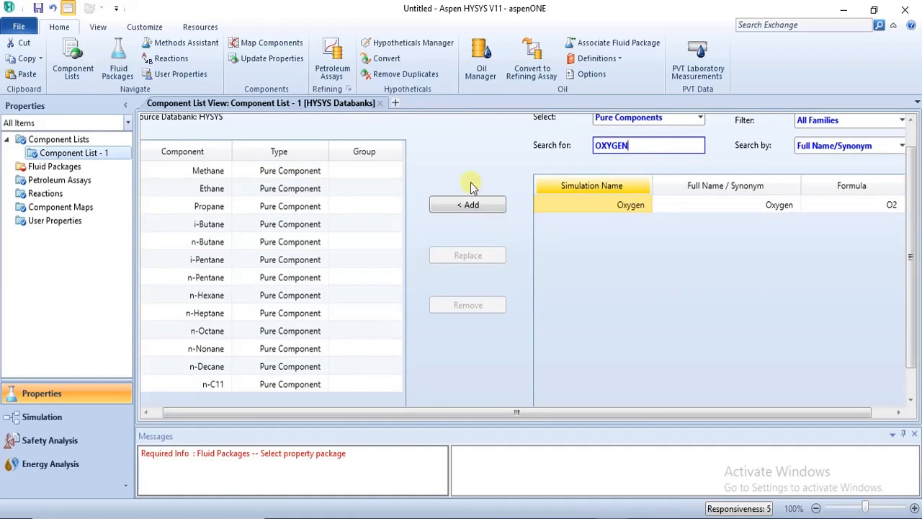
left_click(470, 206)
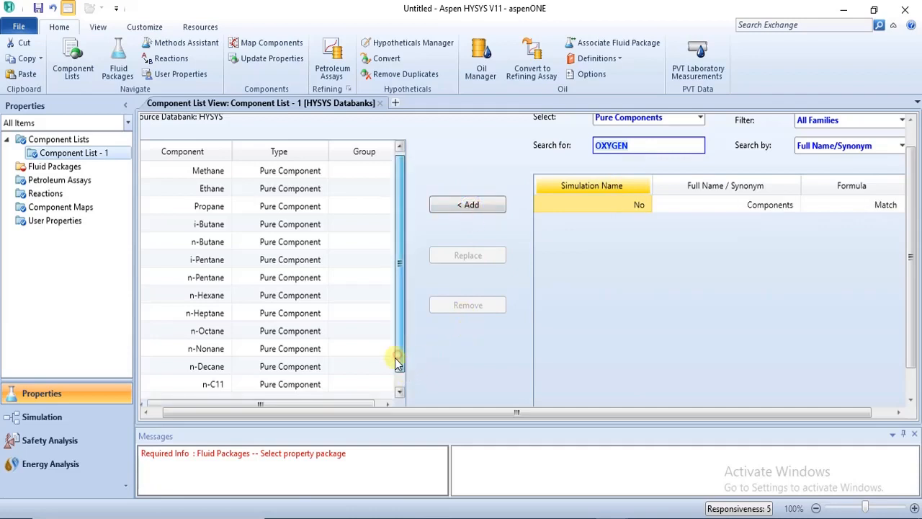
scroll(402, 377, "down", 1)
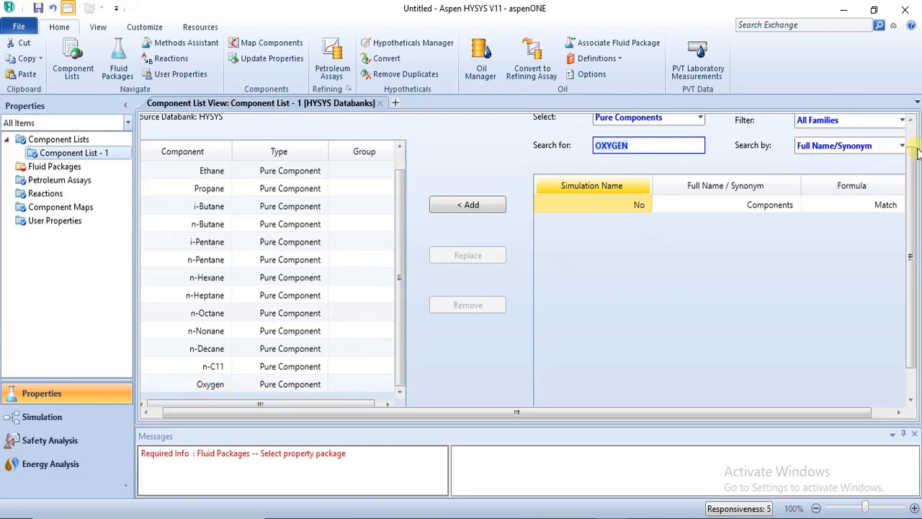
scroll(909, 140, "up", 1)
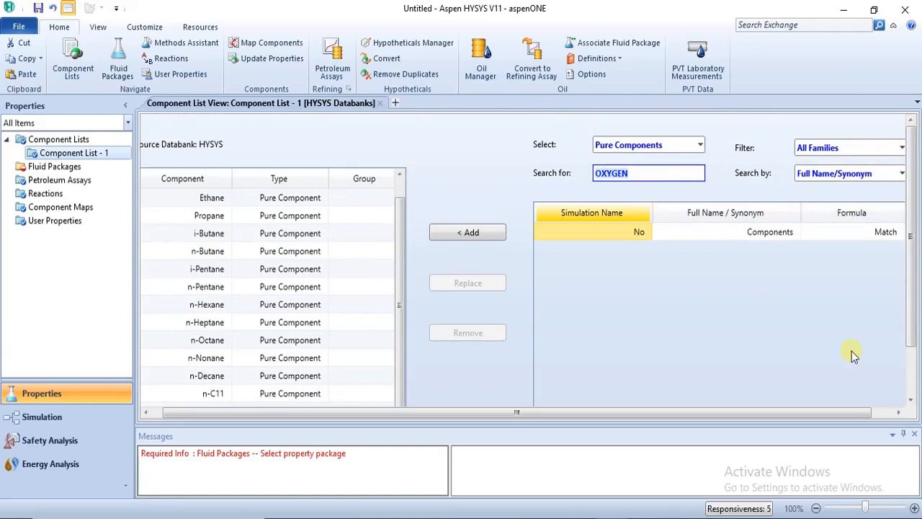
Step: Filter the available components by the Alcohols family and clear the OXYGEN search text
left_click_drag(841, 413, 857, 418)
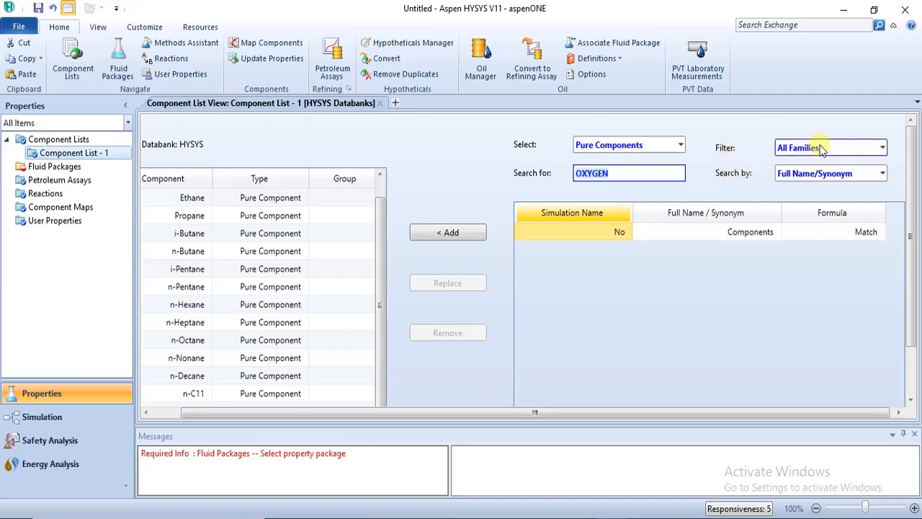
left_click(882, 148)
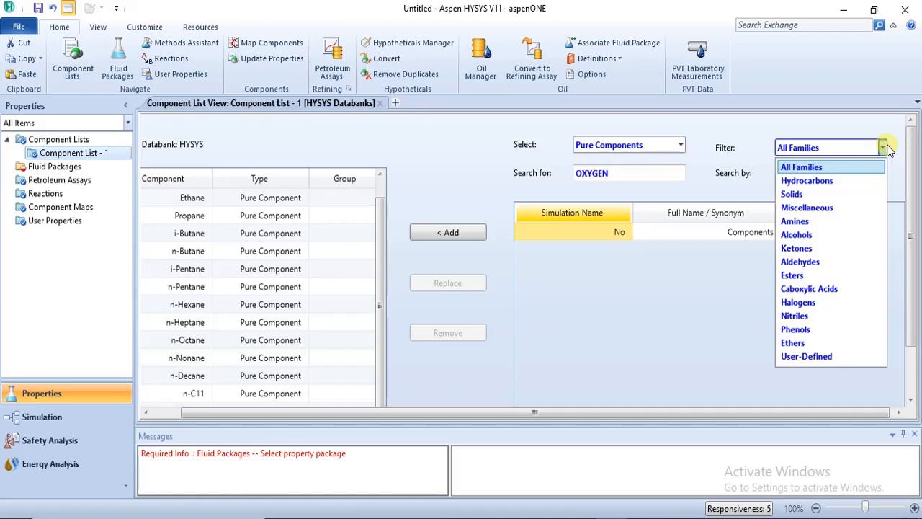
left_click(823, 235)
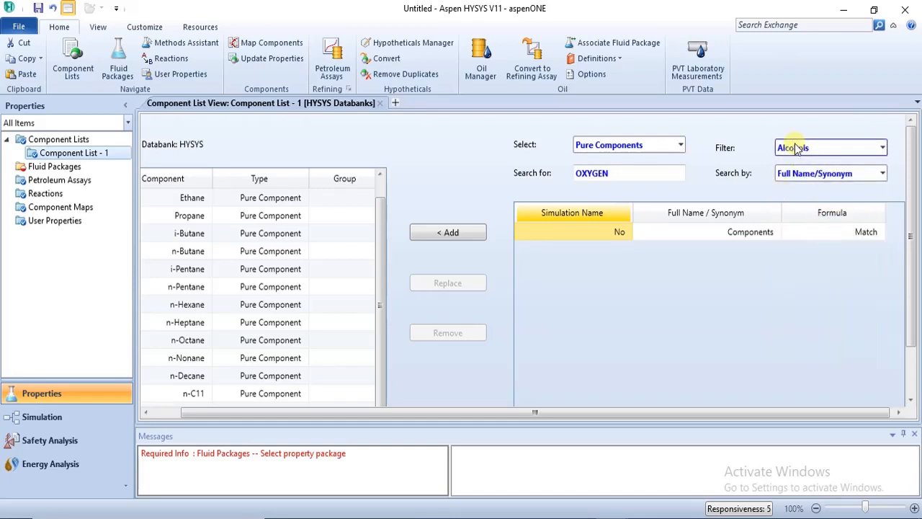
left_click(661, 173)
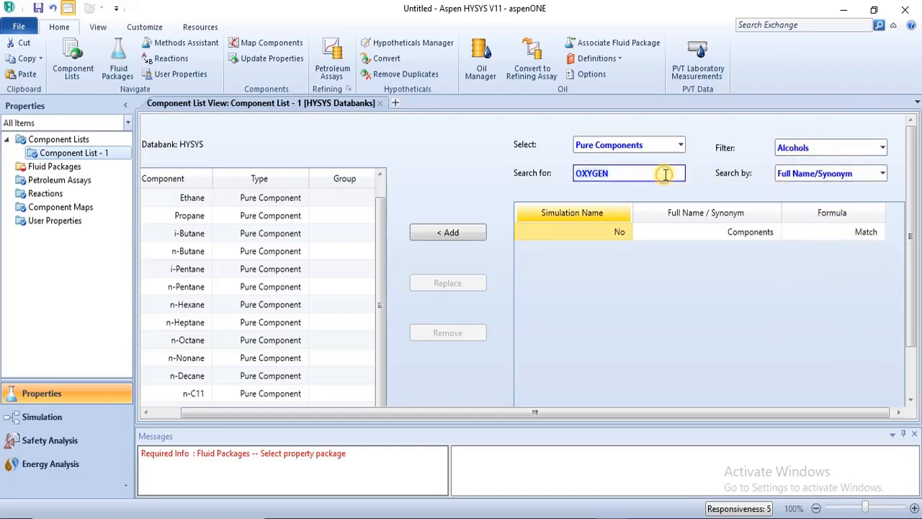
key("BackSpace")
type("\\")
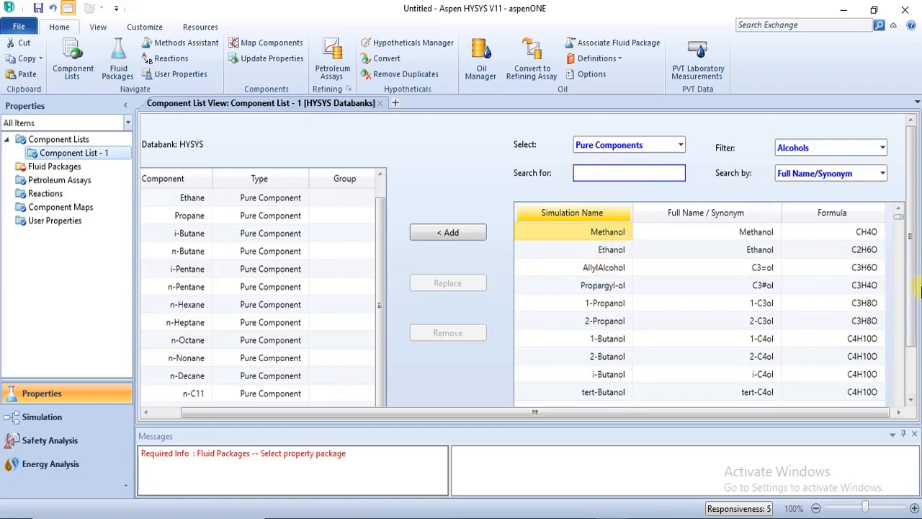
left_click_drag(918, 326, 918, 341)
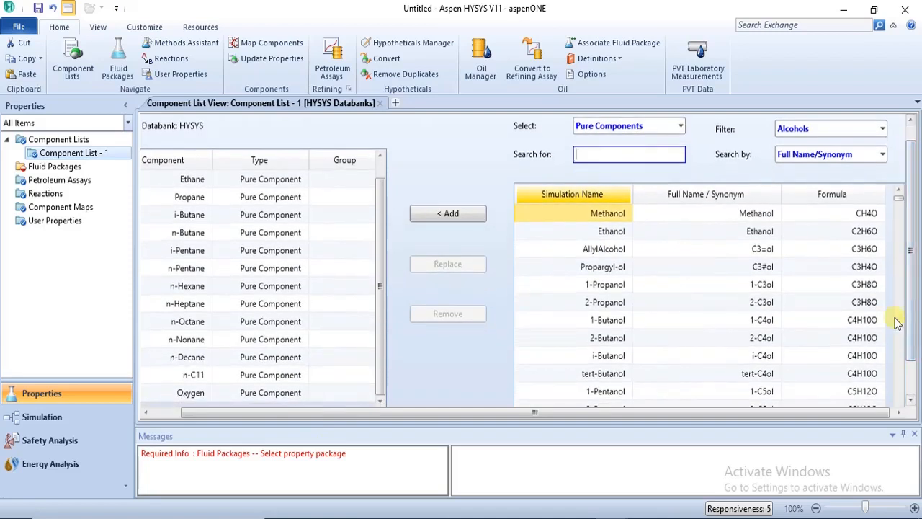
Step: Search for WATER within the Alcohols family, reset the filter to All Families and clear the search text
left_click(661, 164)
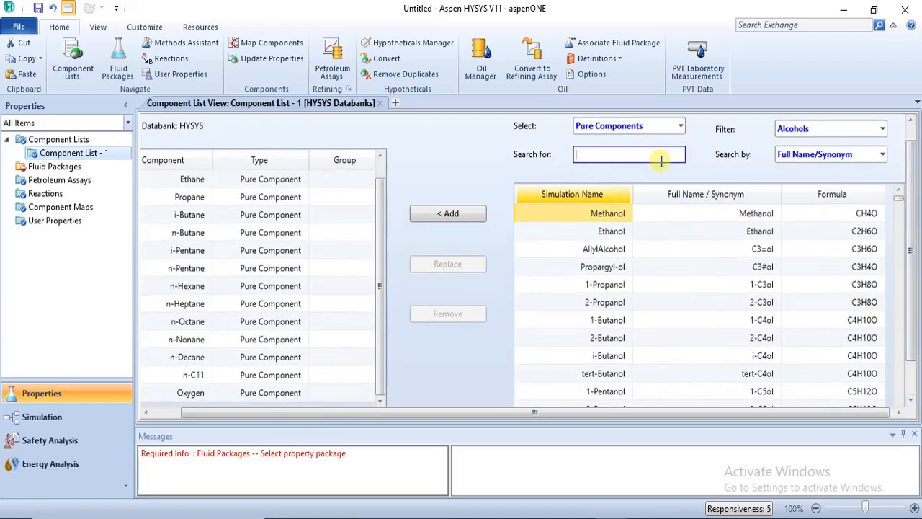
type("WATER")
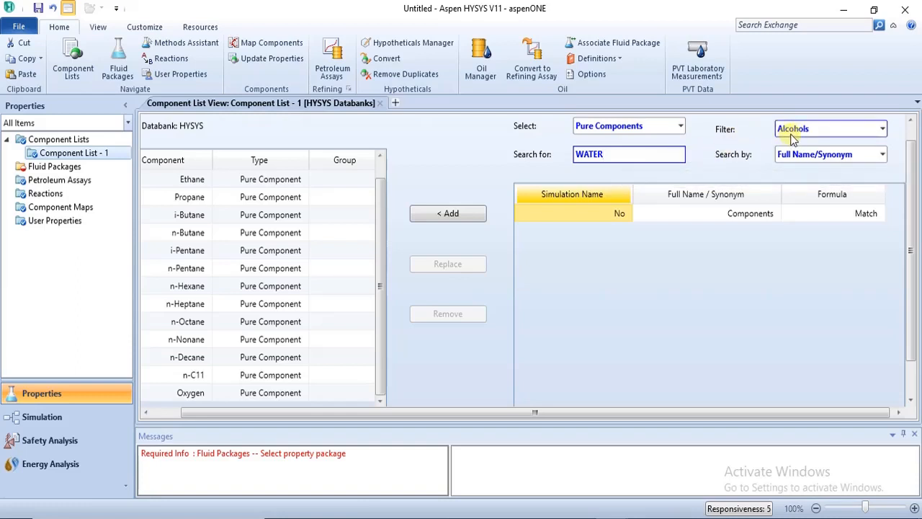
left_click(883, 129)
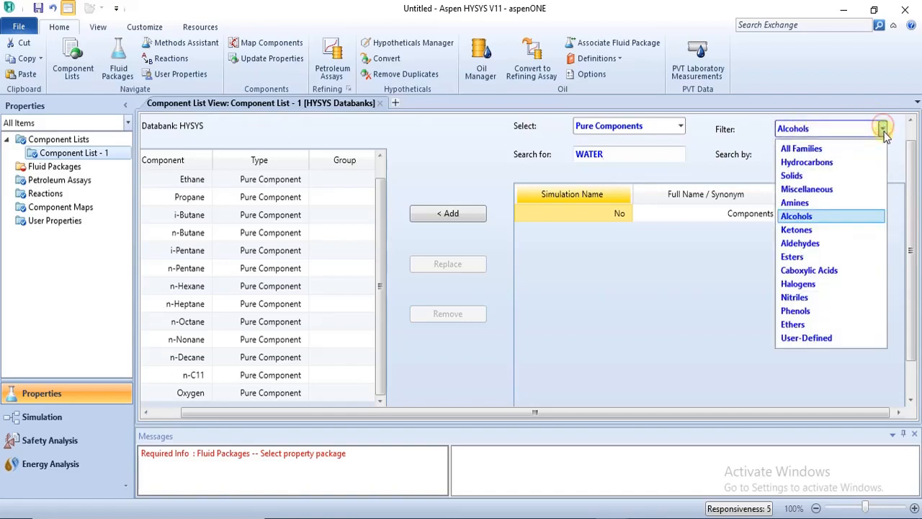
left_click(880, 148)
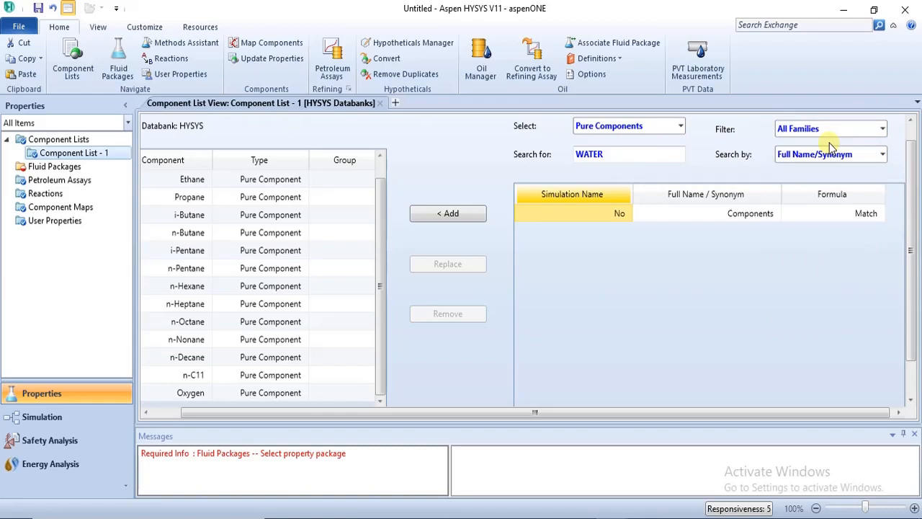
left_click(383, 397)
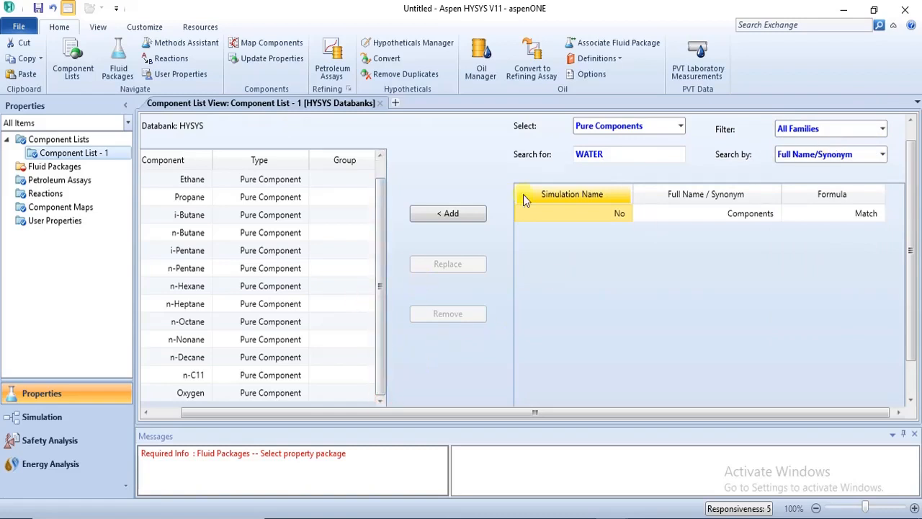
double_click(609, 153)
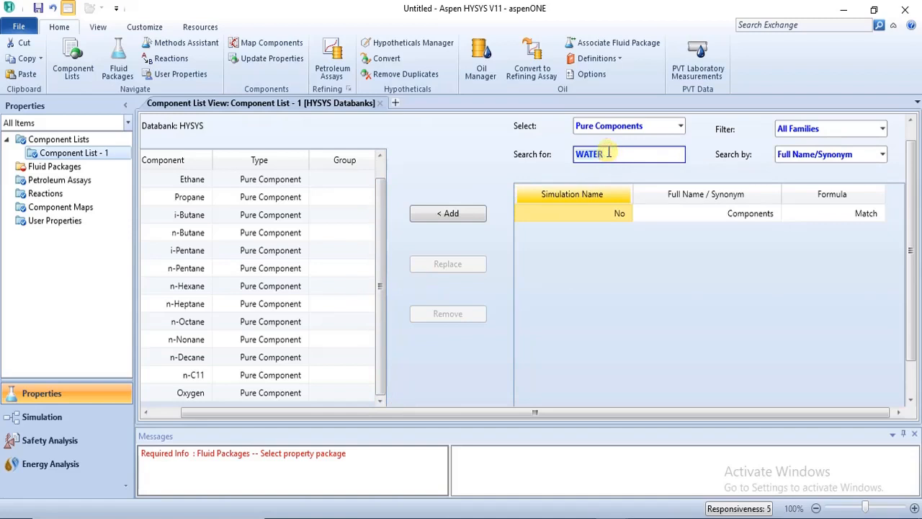
key("BackSpace")
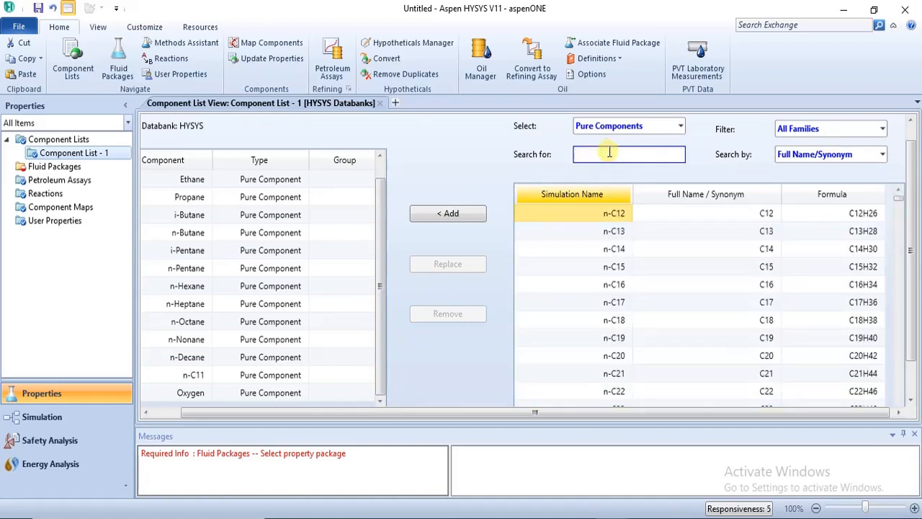
Step: Search all families of pure components for WATER, add H2O to the component list and clear the search text
type("WAT")
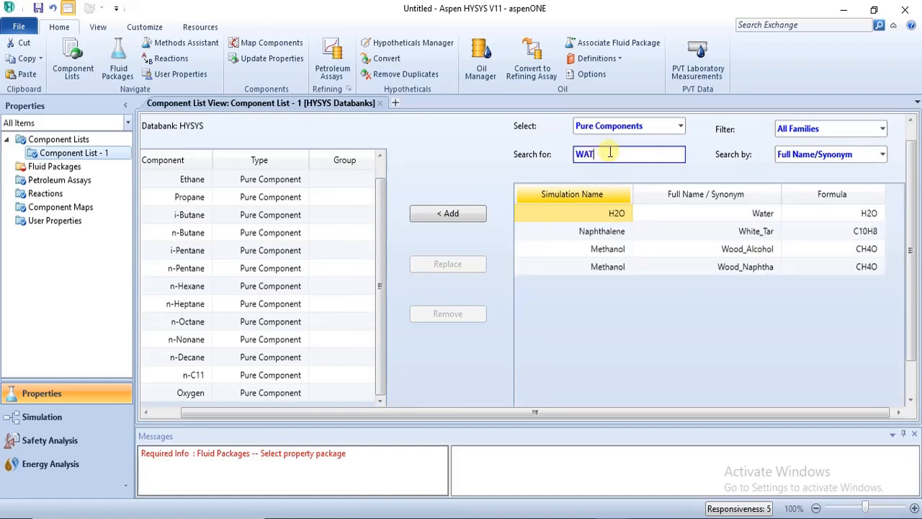
type("EER")
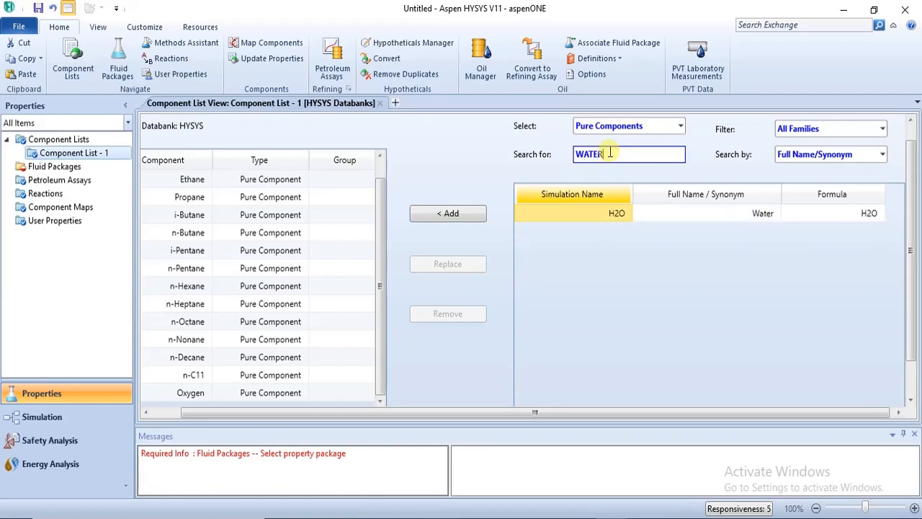
key("BackSpace")
key("BackSpace")
key("BackSpace")
key("BackSpace")
key("BackSpace")
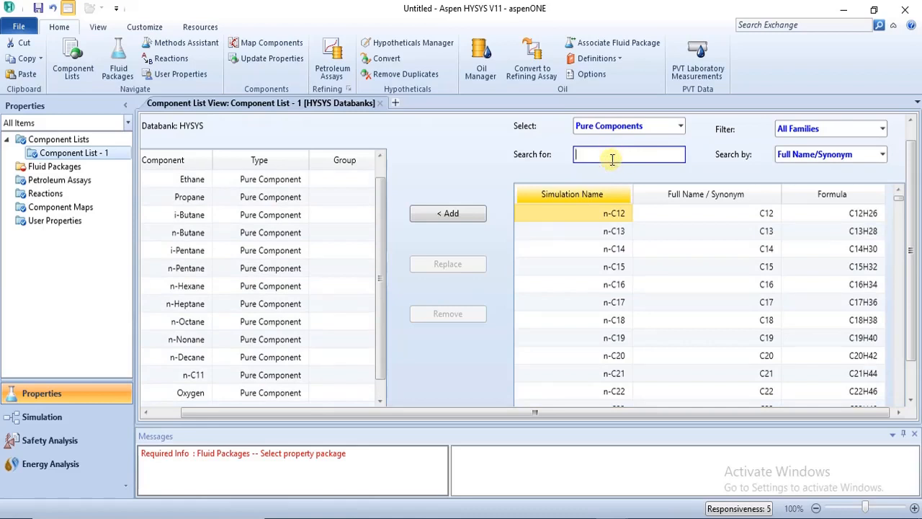
Step: Search the available pure components for WATER again, clear the text and search for WA instead
type("WATER")
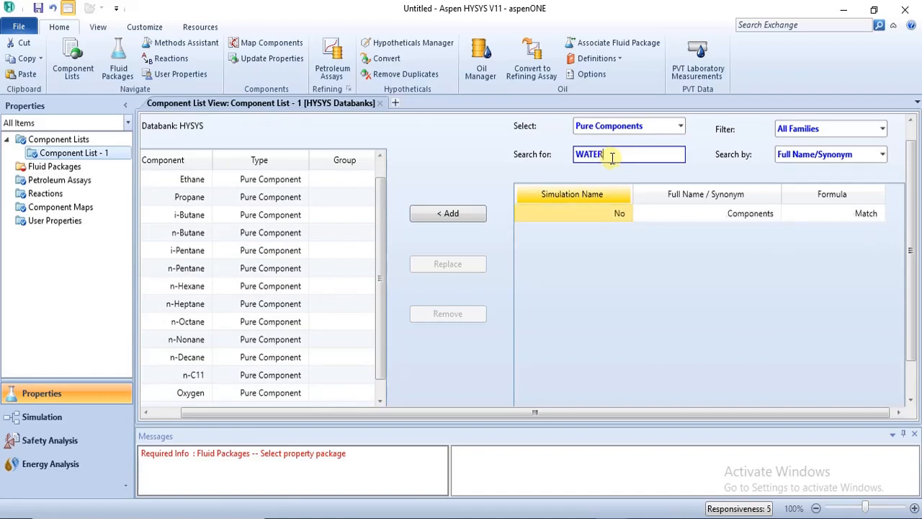
key("BackSpace")
key("BackSpace")
key("BackSpace")
key("BackSpace")
key("BackSpace")
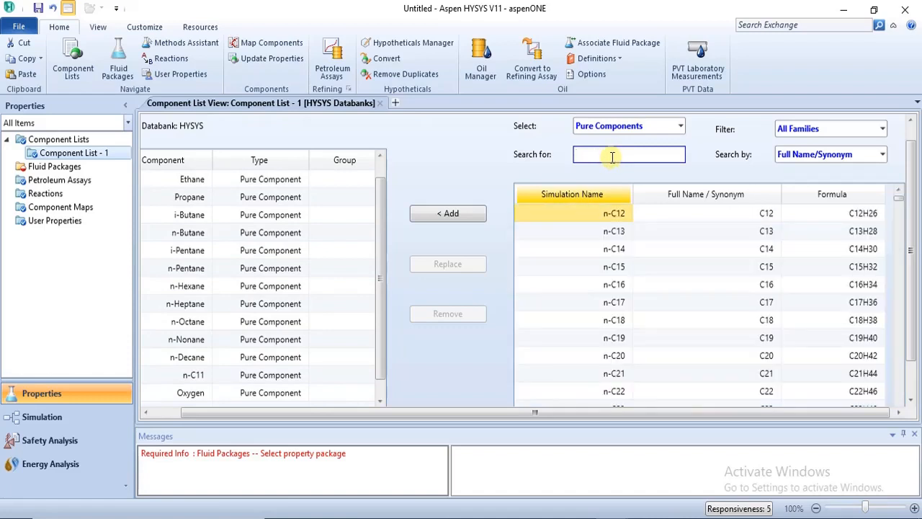
type("WA")
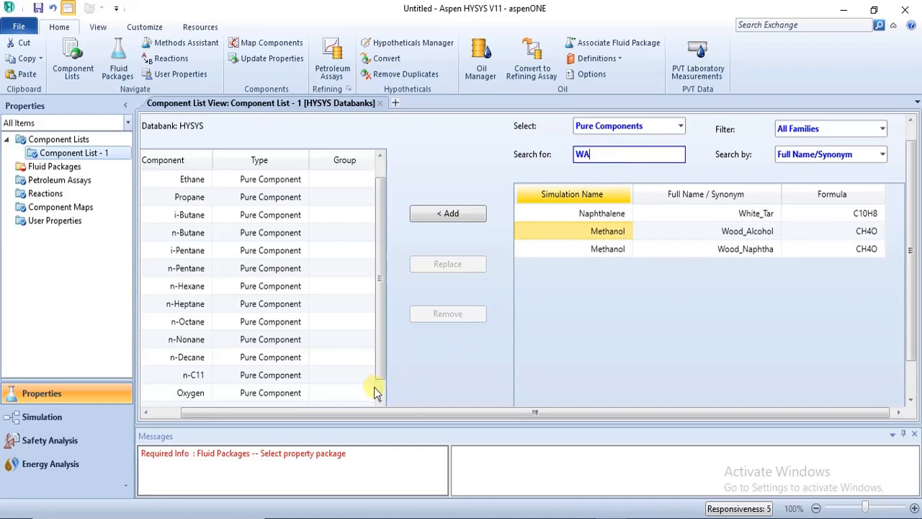
Step: Clear the WA search text and remove H2O from the end of the component list
scroll(374, 393, "down", 1)
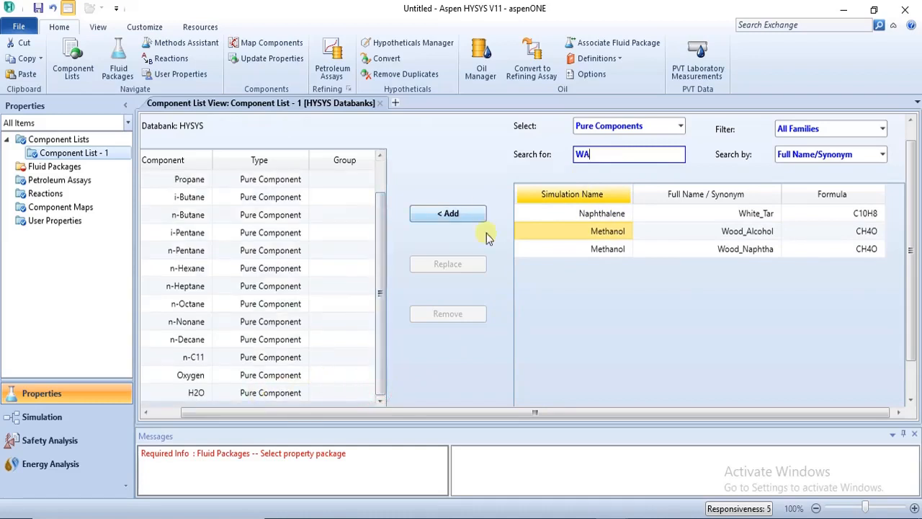
key("BackSpace")
key("BackSpace")
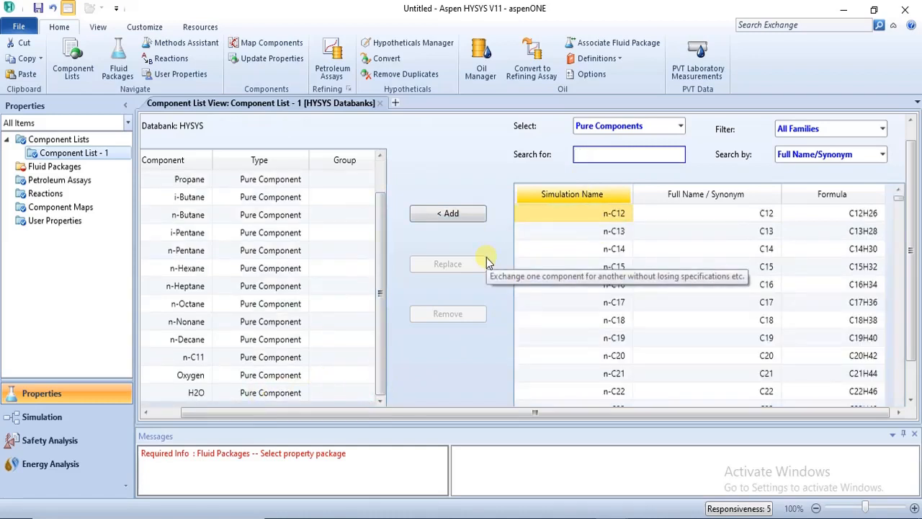
left_click(209, 394)
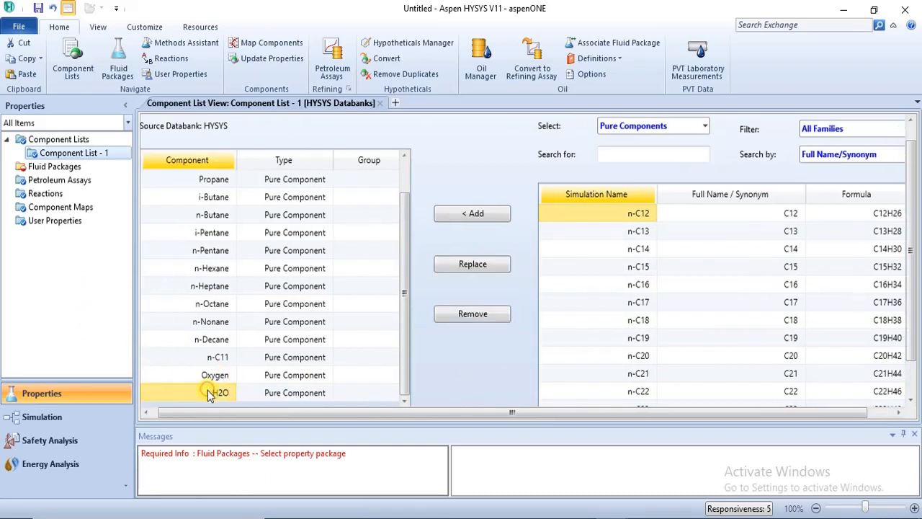
left_click(476, 313)
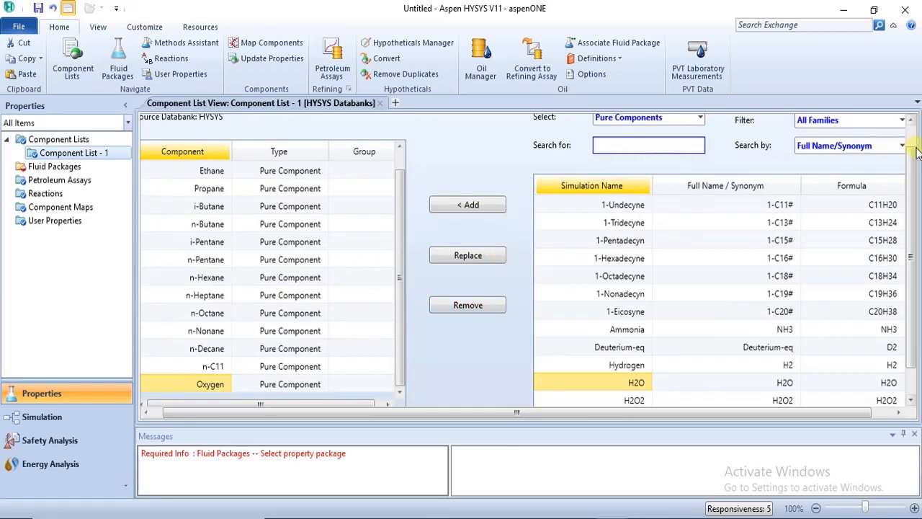
Step: Search the available pure components by full name or synonym for WATER
scroll(915, 150, "up", 2)
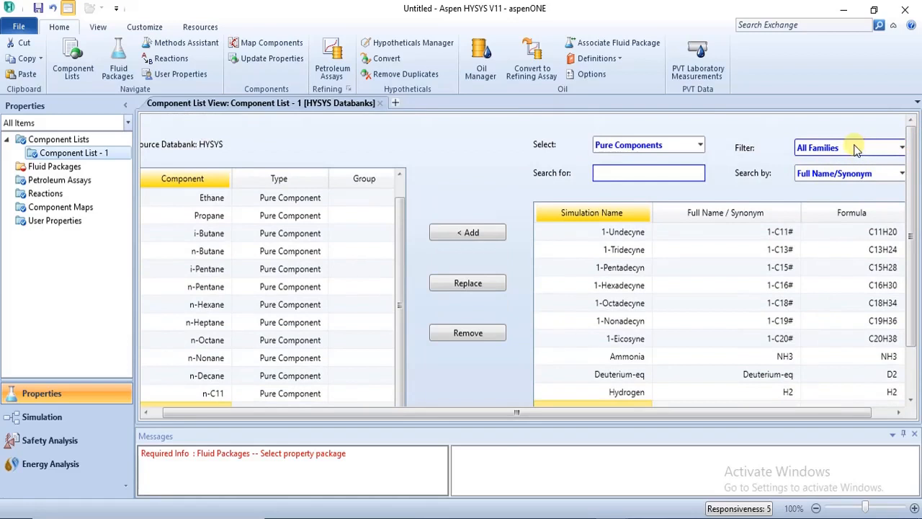
left_click(669, 178)
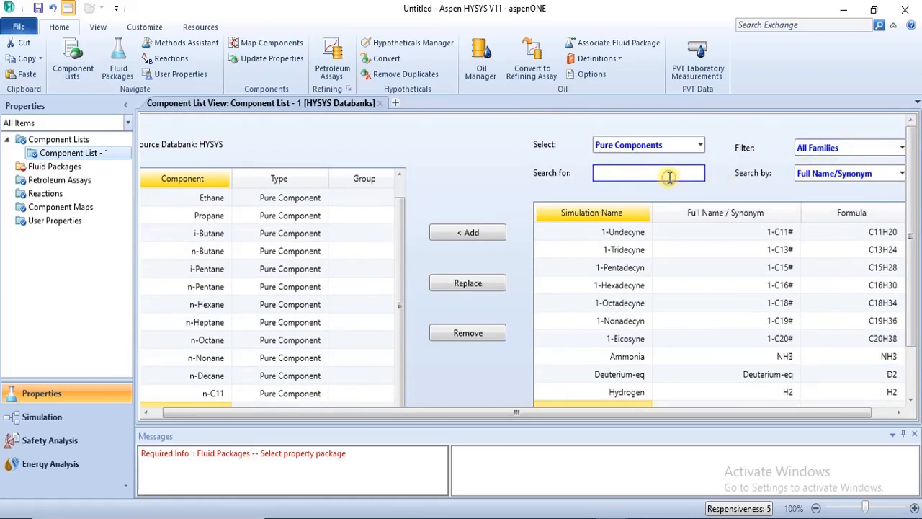
type("WAT")
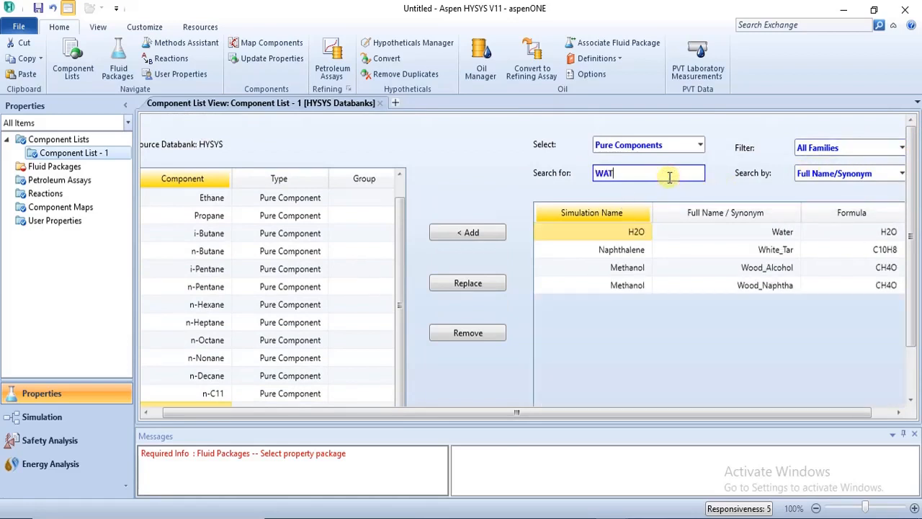
type("ER")
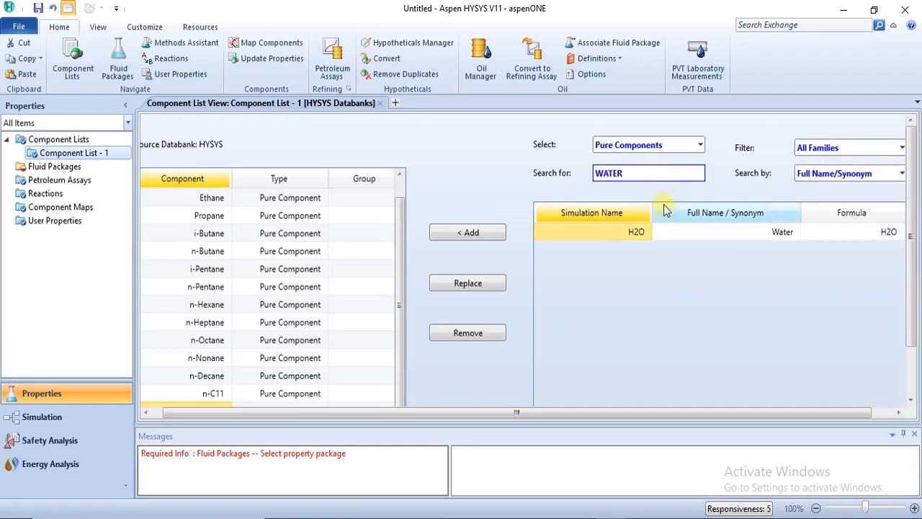
Step: Filter the WATER search by the Alcohols family, restore All Families and review the family options of the filter
left_click(901, 147)
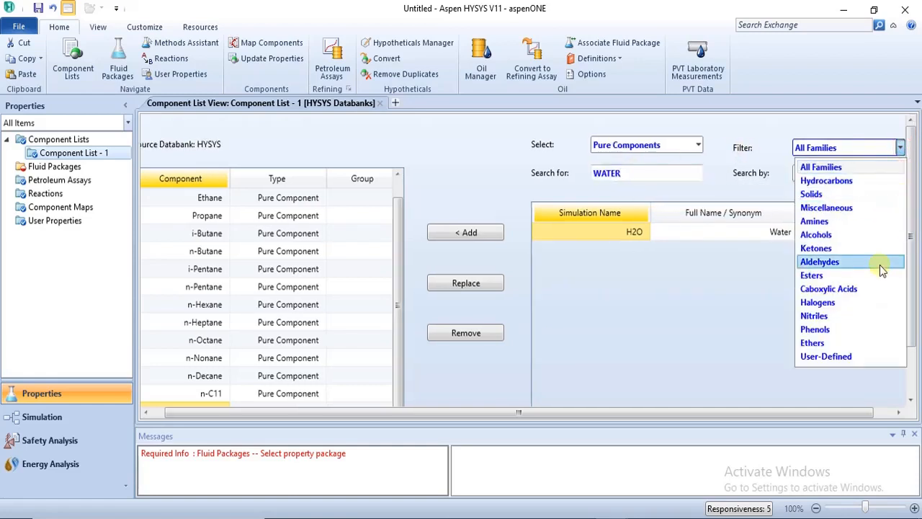
left_click(860, 236)
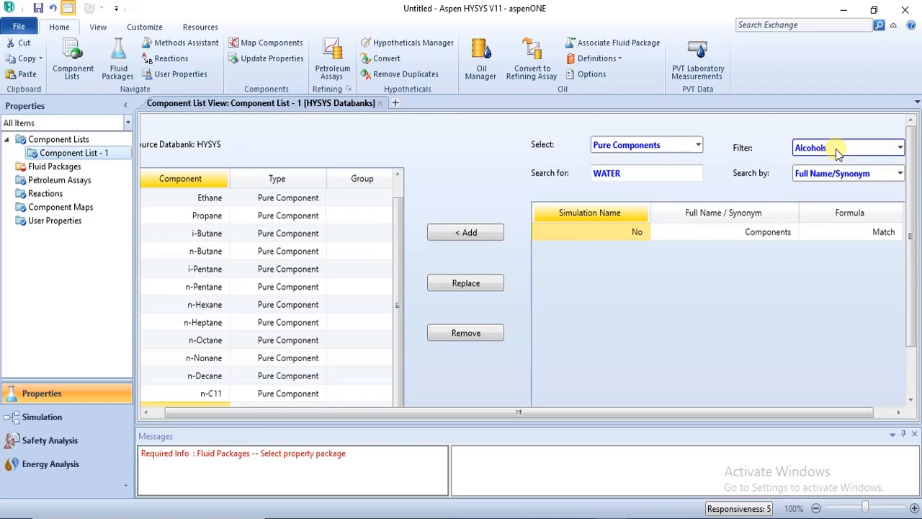
left_click(899, 149)
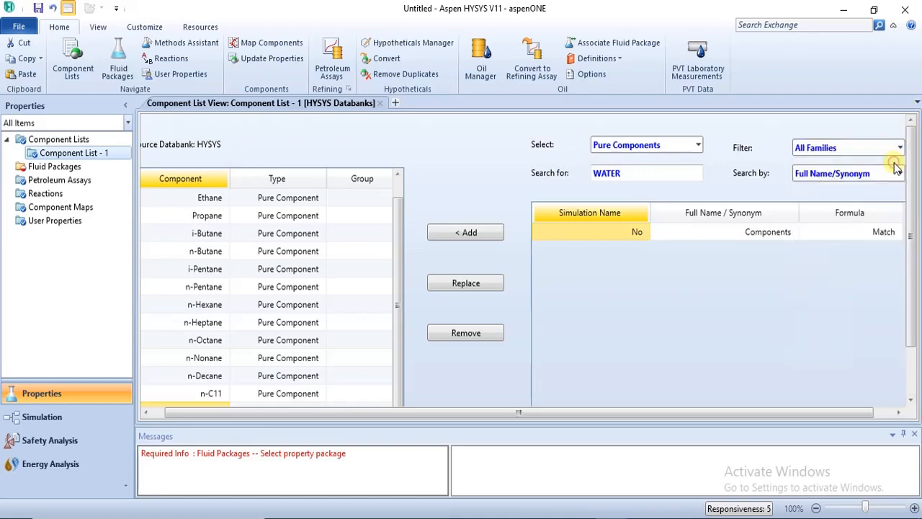
left_click(897, 166)
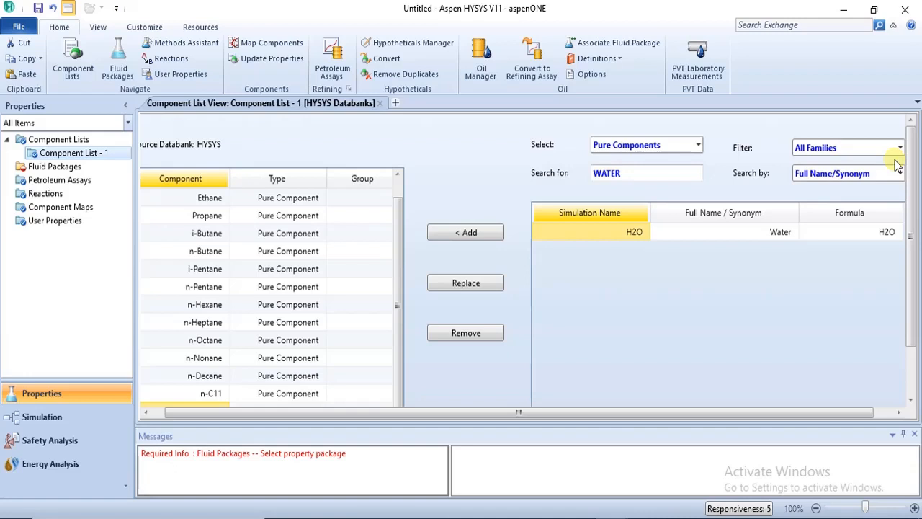
left_click(901, 148)
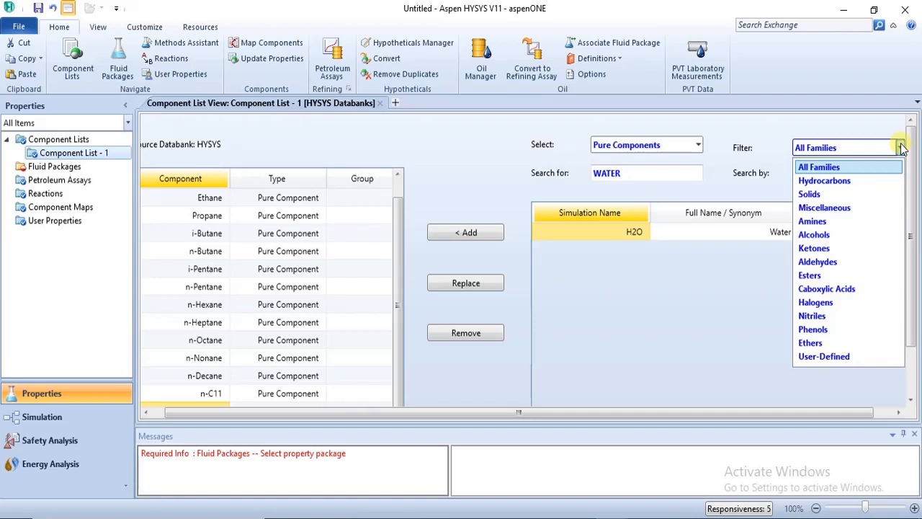
left_click(901, 147)
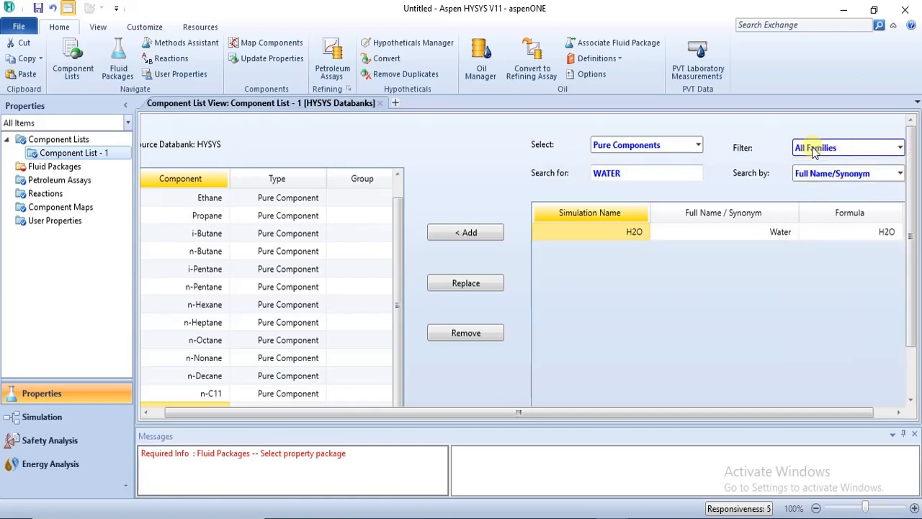
left_click(900, 148)
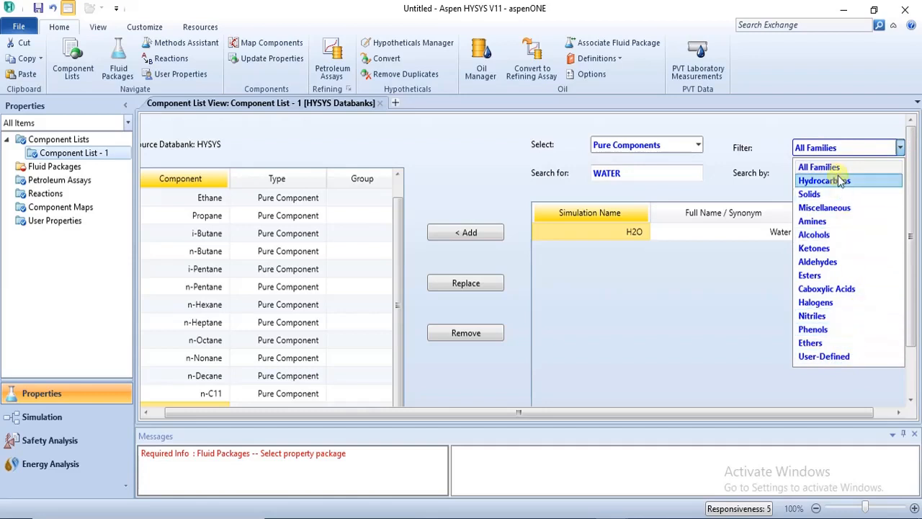
left_click(900, 148)
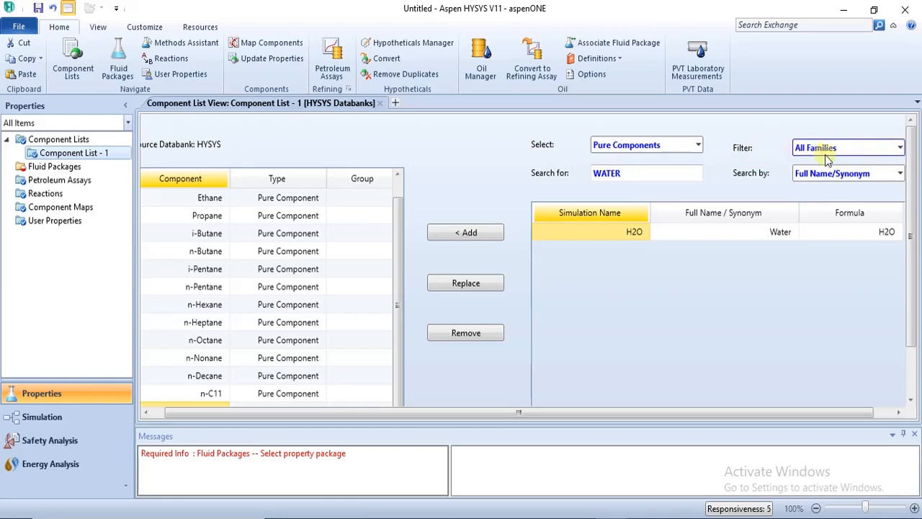
Step: Switch the component search criterion to Formula and clear the WATER search text
left_click(900, 177)
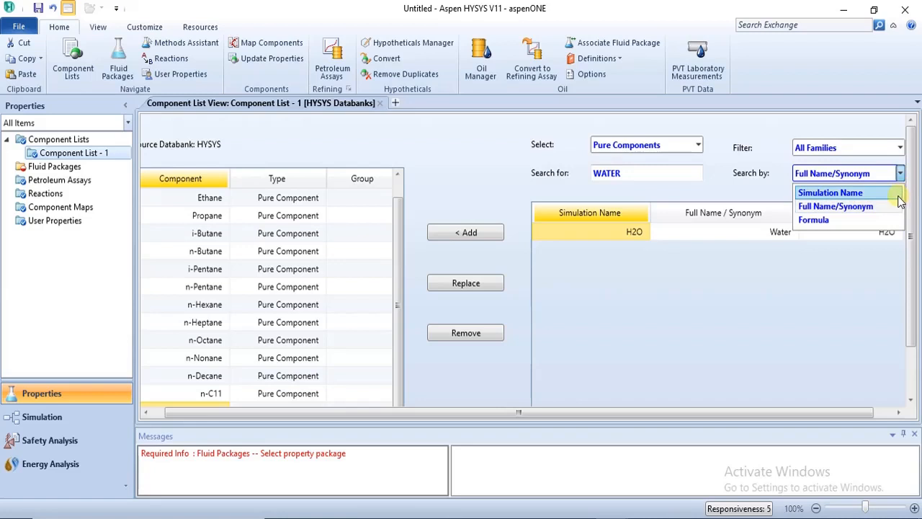
left_click(874, 228)
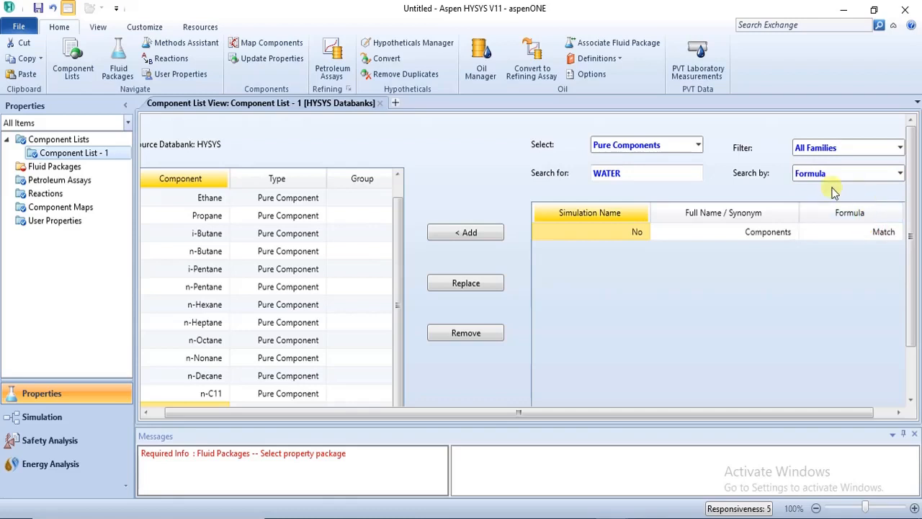
left_click(607, 175)
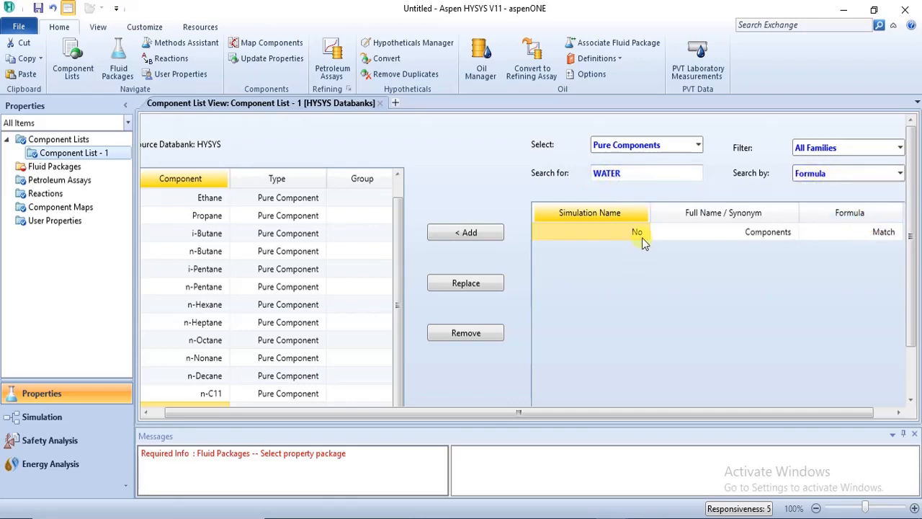
left_click(656, 173)
left_click(659, 173)
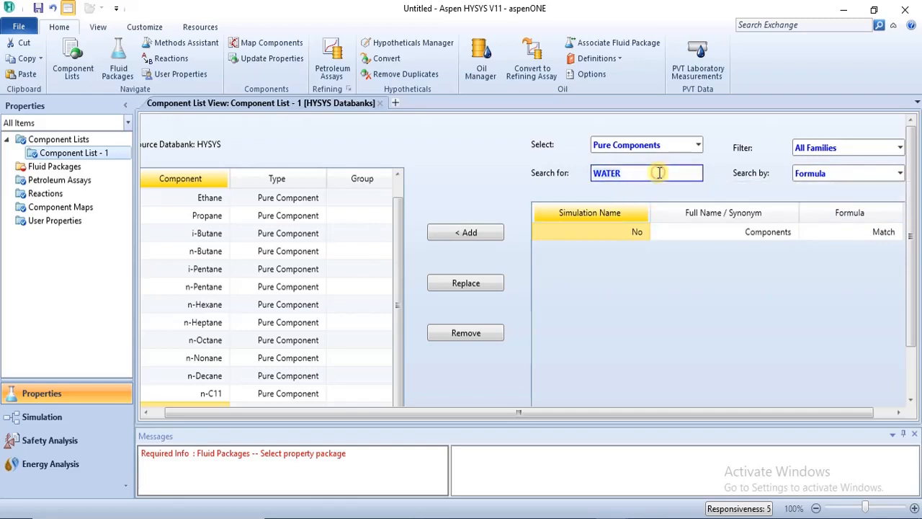
key("BackSpace")
key("BackSpace")
key("BackSpace")
key("BackSpace")
key("BackSpace")
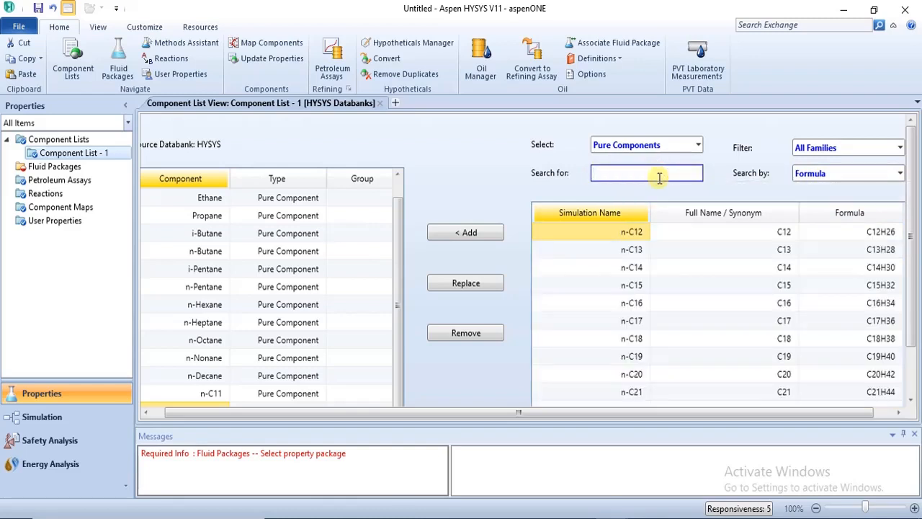
Step: Search the pure components by the formula H2O, then clear the search text
type("H")
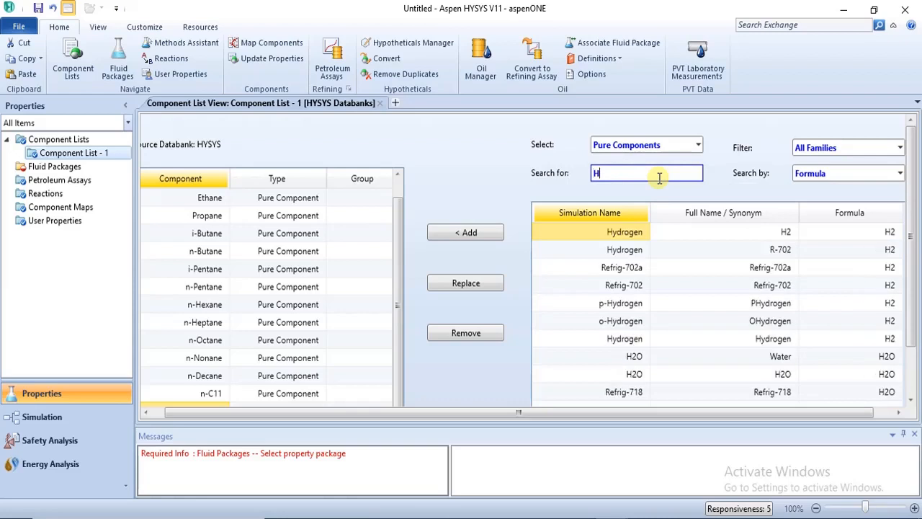
type("20")
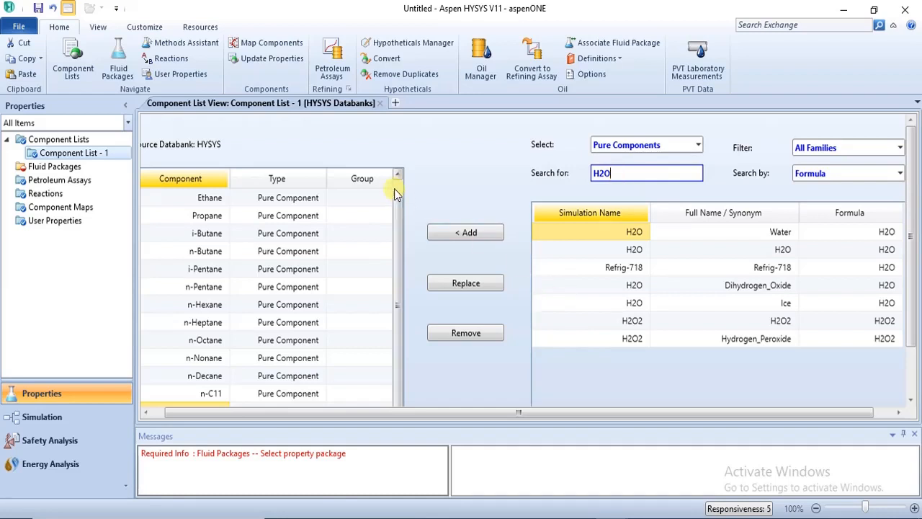
key("BackSpace")
key("BackSpace")
key("BackSpace")
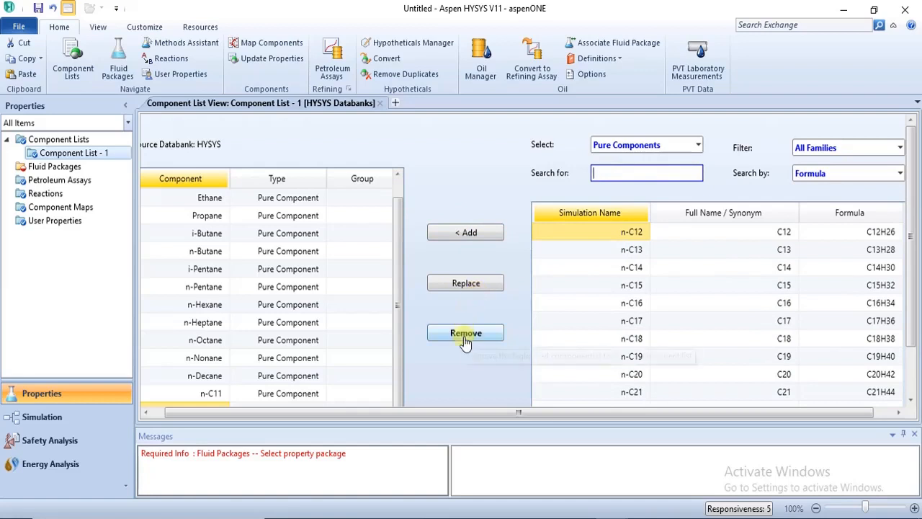
Step: Select Oxygen at the end of the component list and remove it
left_click(401, 236)
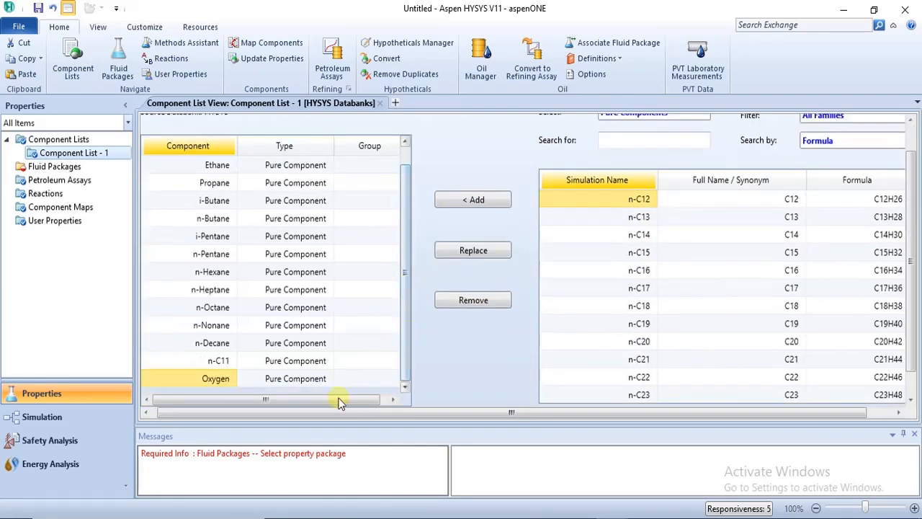
left_click(225, 341)
left_click(224, 324)
left_click(219, 290)
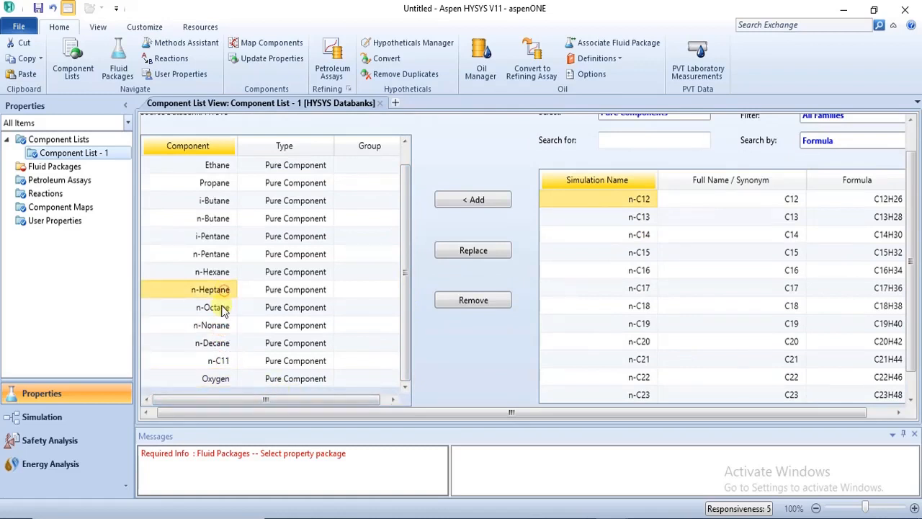
left_click(223, 378)
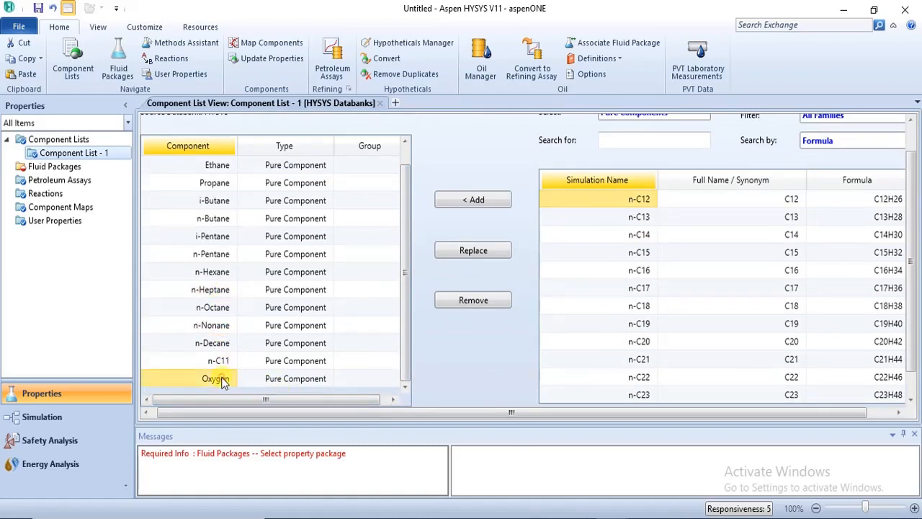
left_click(460, 305)
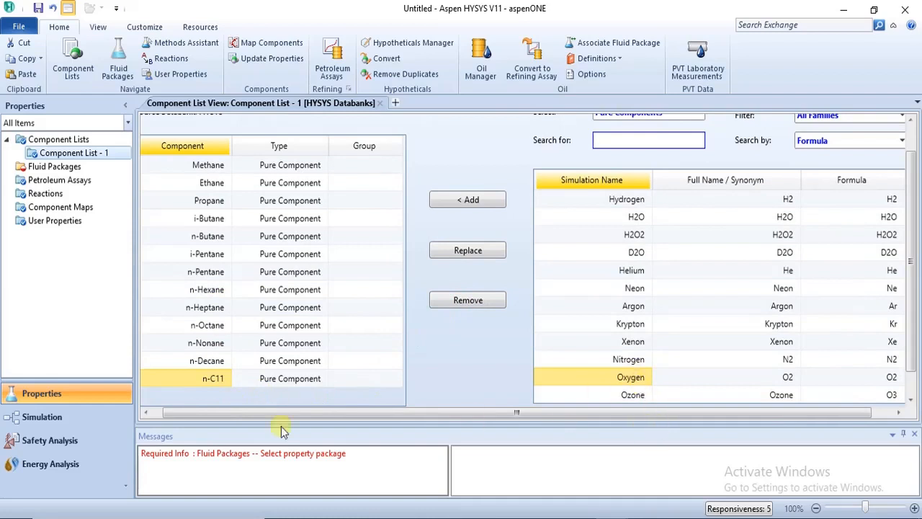
Step: Select the components n-Octane through n-C11 in the component list and remove them together
left_click(216, 360)
left_click_drag(216, 360, 217, 325)
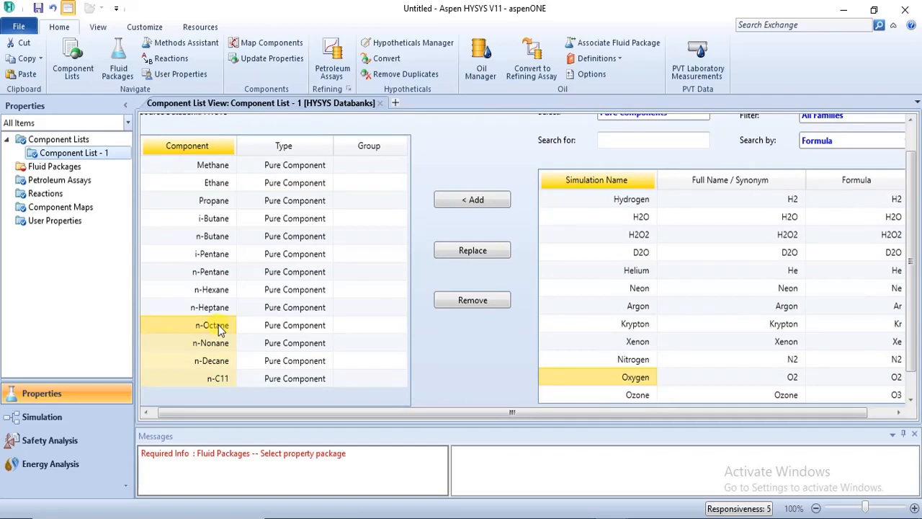
left_click(478, 304)
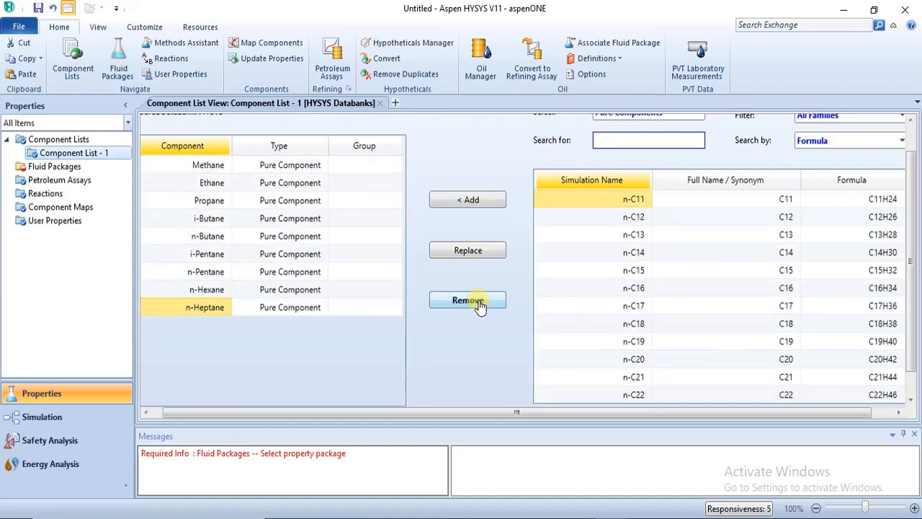
Step: Select the range from i-Butane to n-Heptane in the component list and remove it
left_click(207, 307)
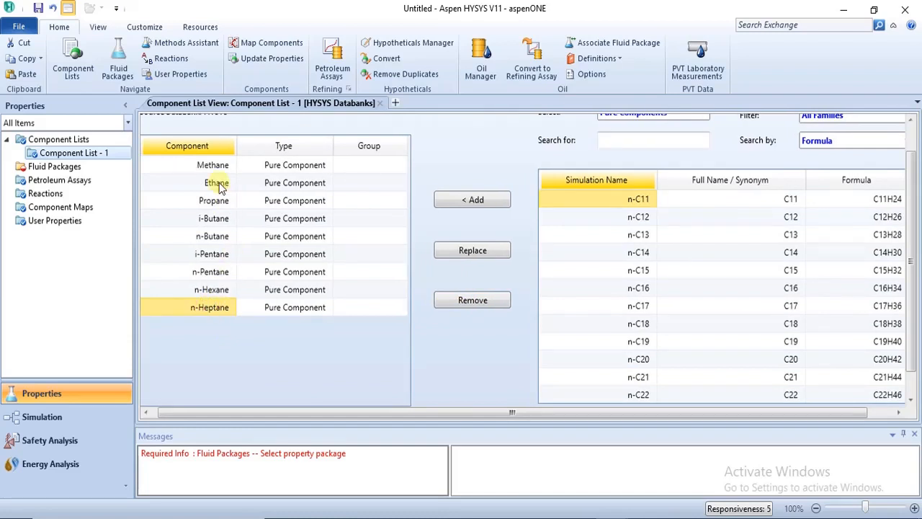
left_click(216, 223)
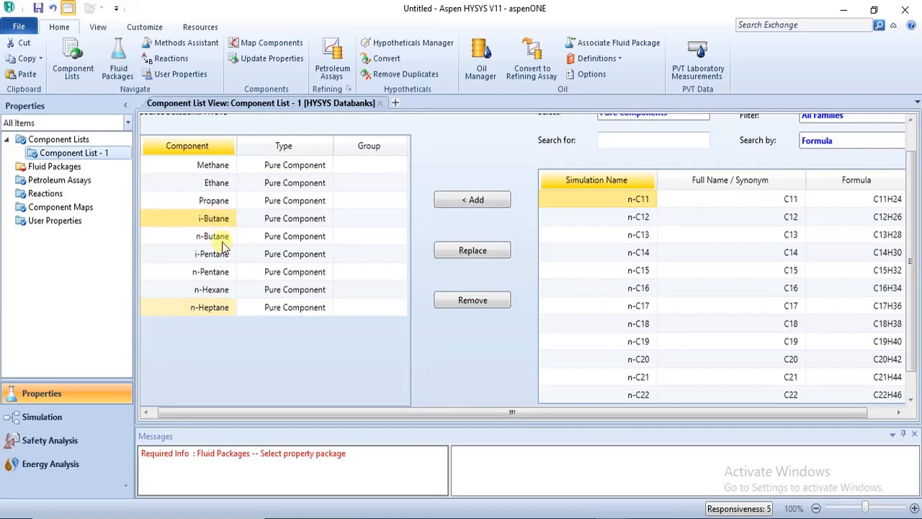
left_click(218, 306)
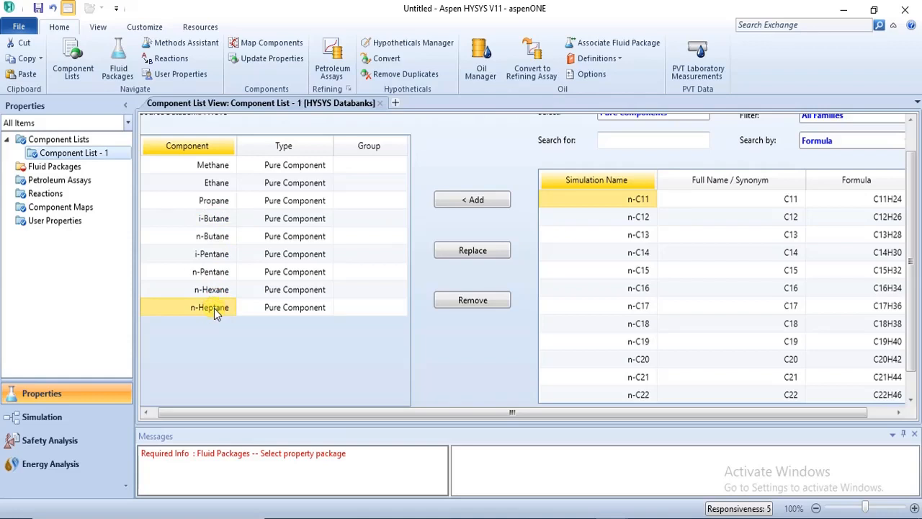
left_click(214, 220)
left_click(214, 236)
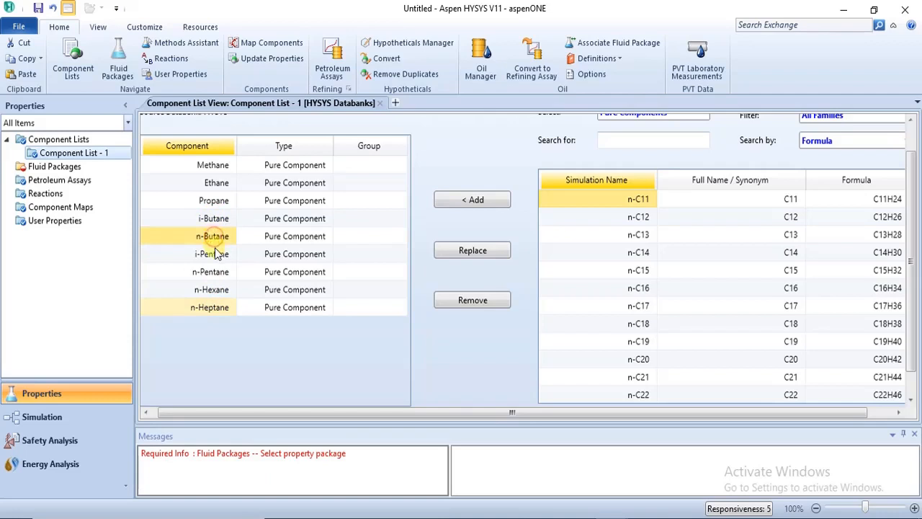
left_click(215, 254)
left_click(218, 272)
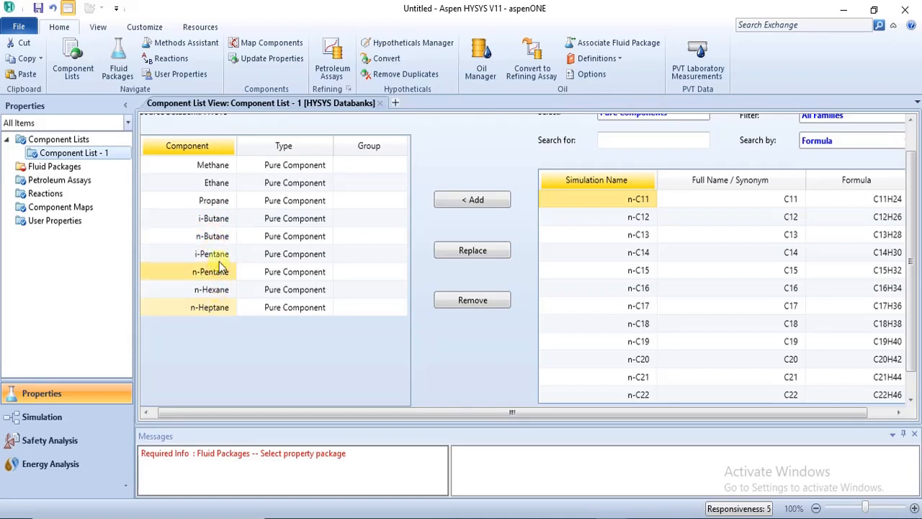
left_click(216, 307)
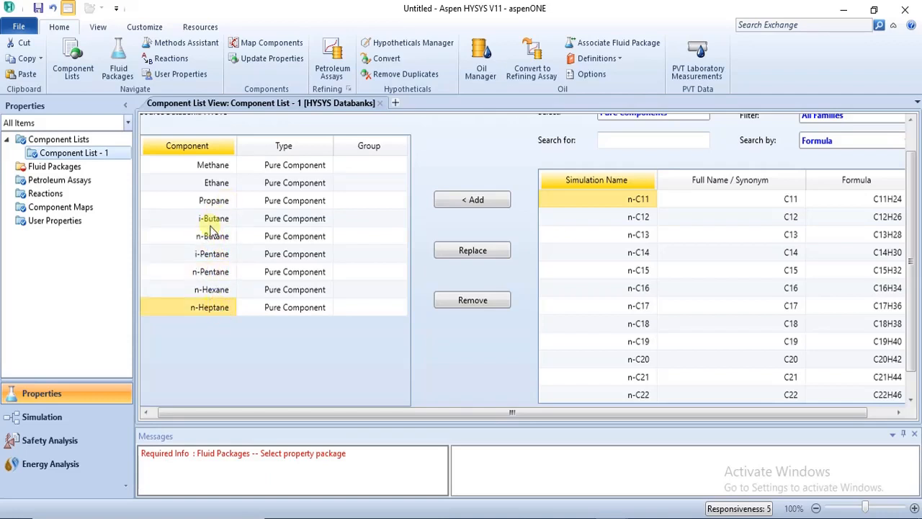
left_click(212, 221)
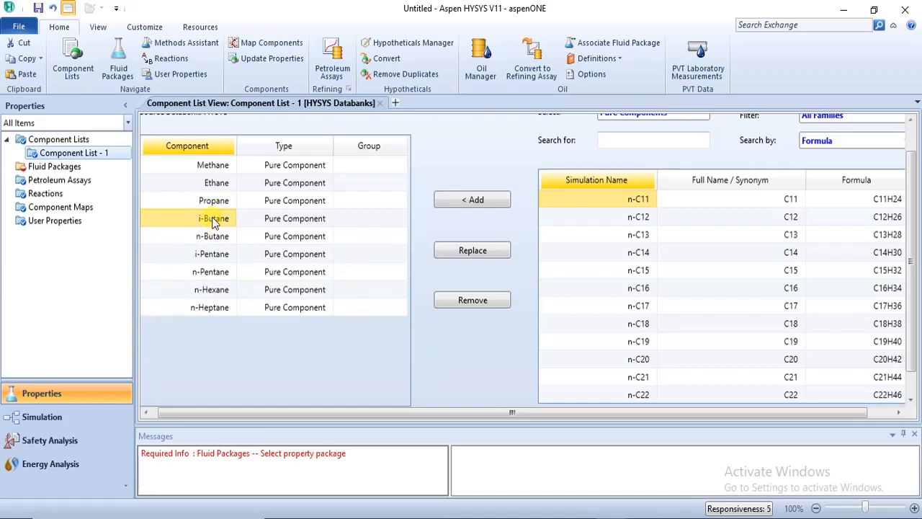
left_click(210, 306, "shift")
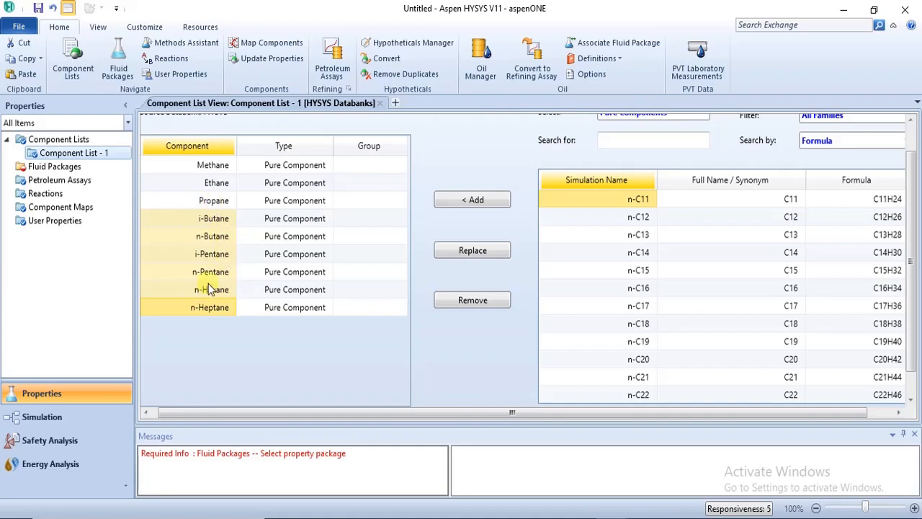
left_click(475, 301)
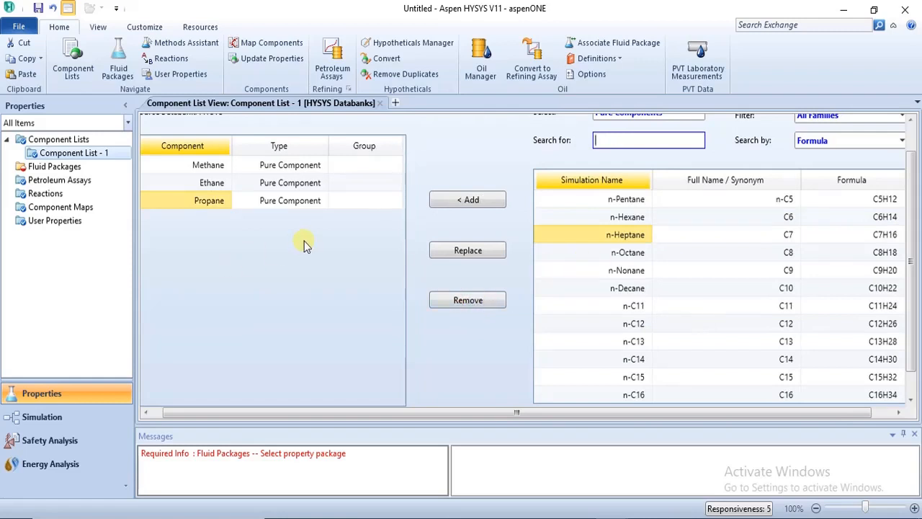
Step: Replace Propane in the component list with n-Pentane, and swap Propane back in for n-Pentane
left_click(590, 196)
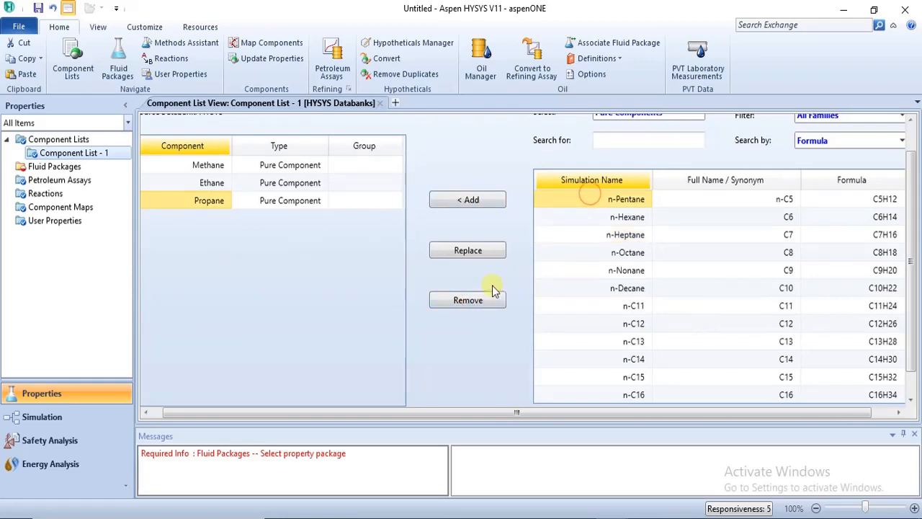
left_click(644, 256)
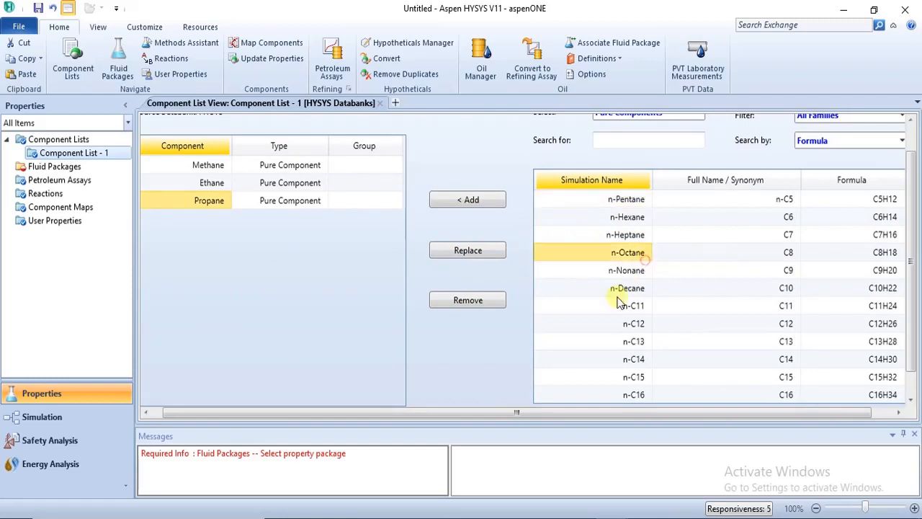
left_click(618, 199)
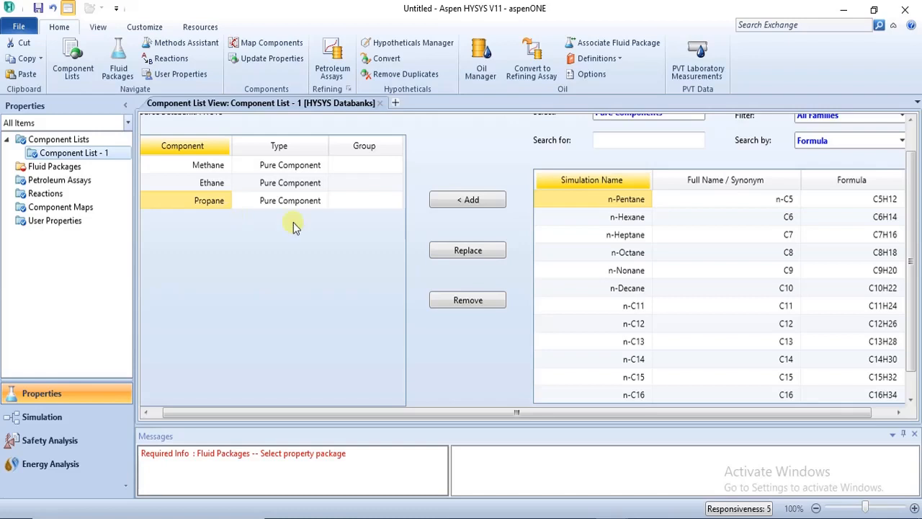
left_click(455, 252)
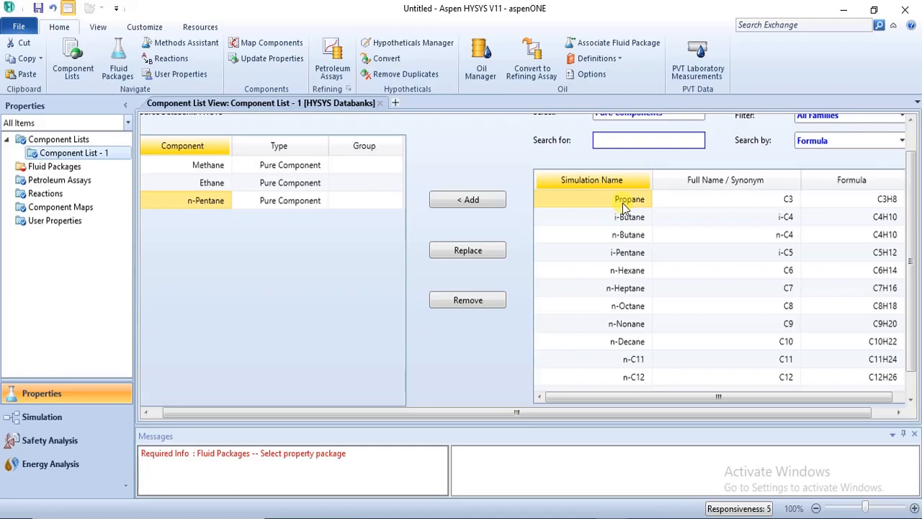
left_click(475, 252)
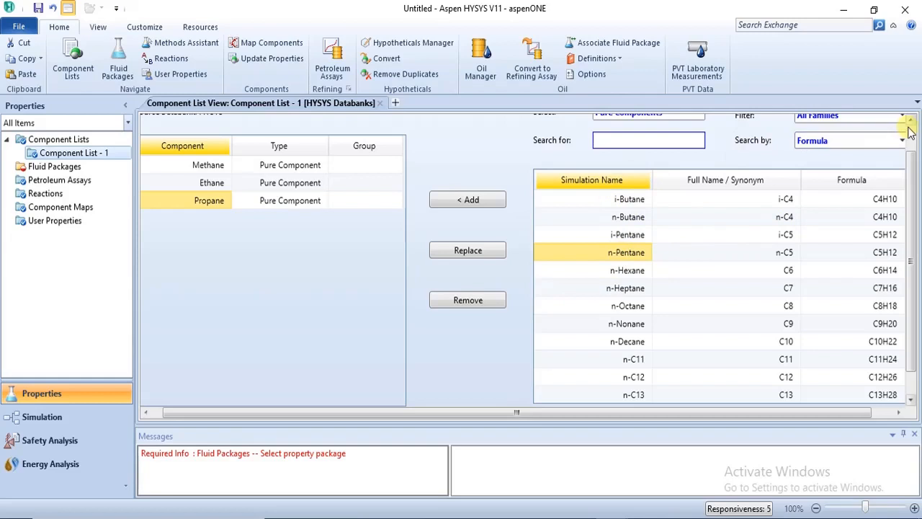
Step: Review the available component types that can be selected instead of Pure Components
scroll(909, 132, "up", 1)
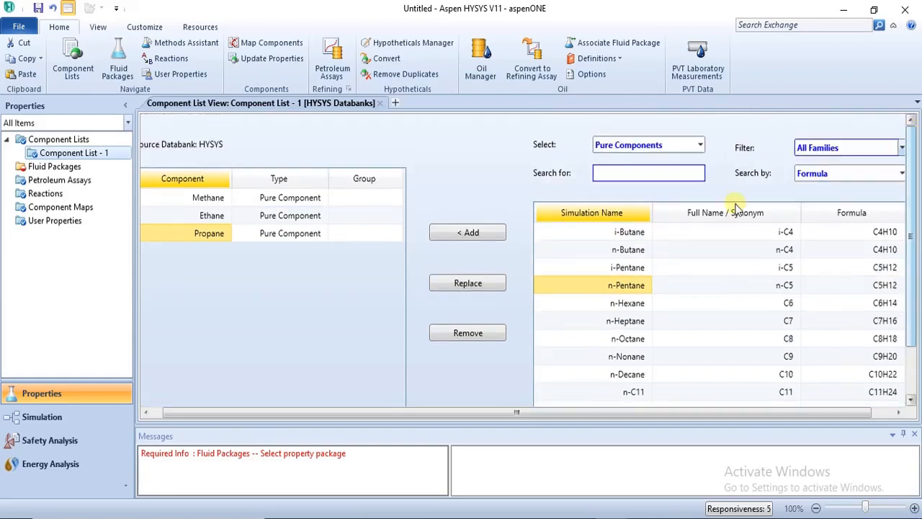
left_click(702, 143)
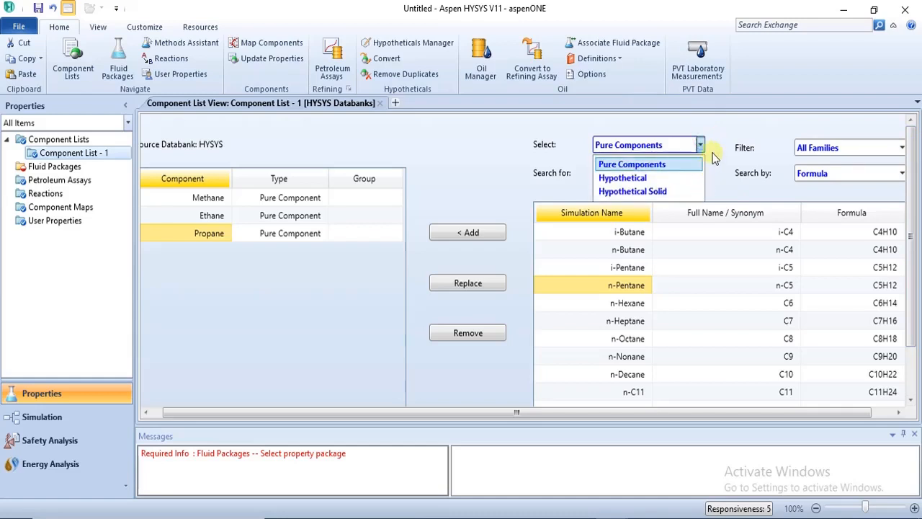
left_click(713, 157)
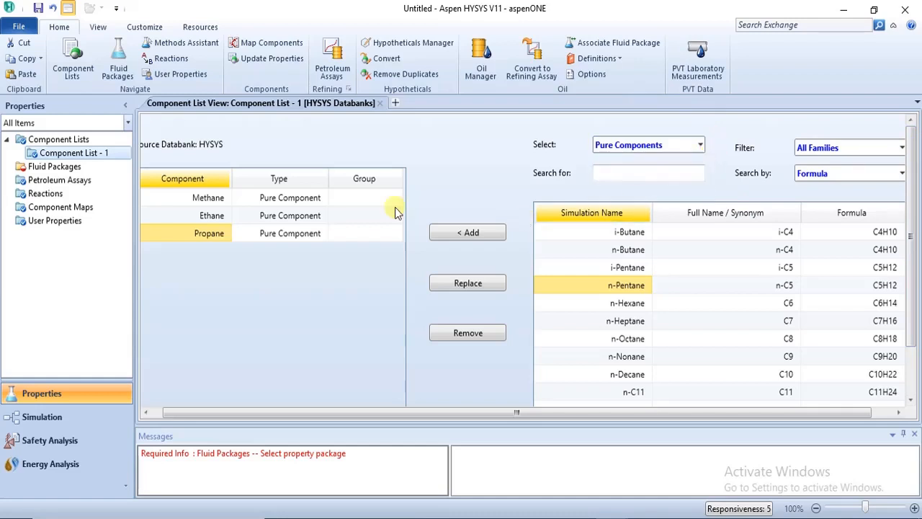
Step: Compare the source options for adding a fluid package with those for adding a component list
left_click(70, 168)
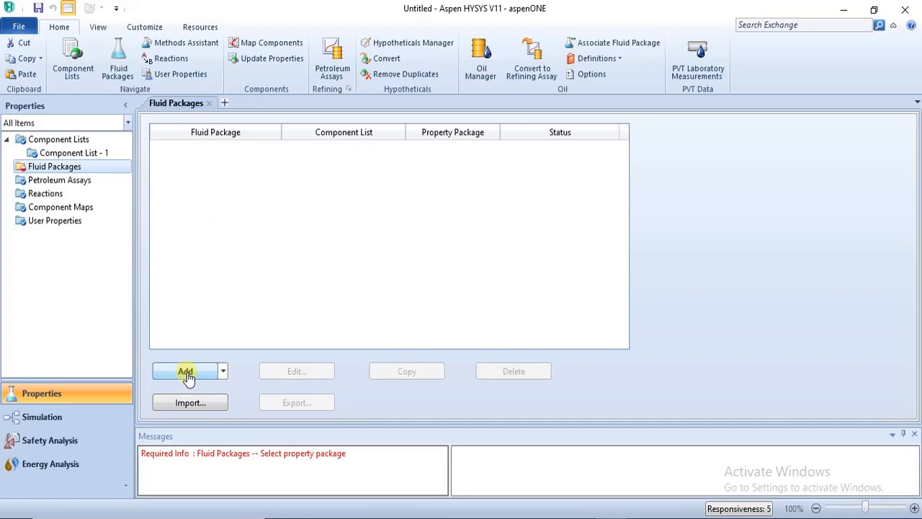
left_click(223, 372)
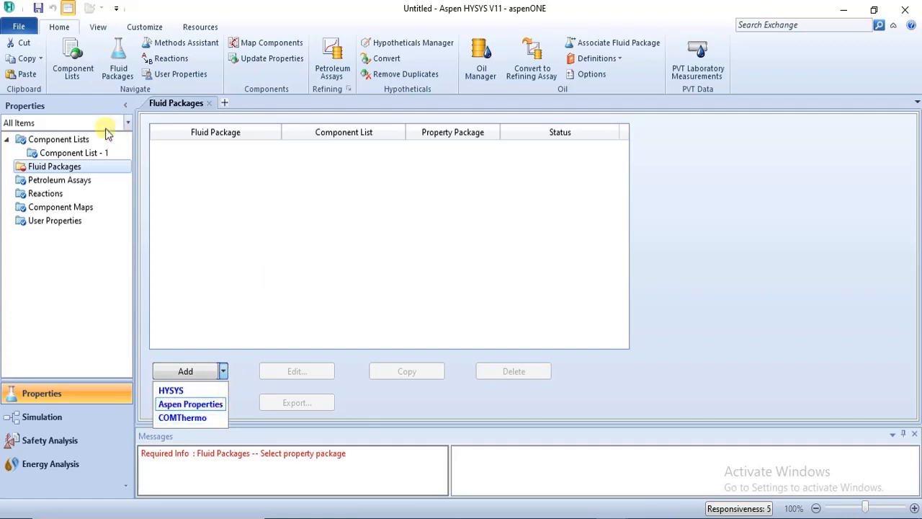
left_click(69, 140)
left_click(67, 139)
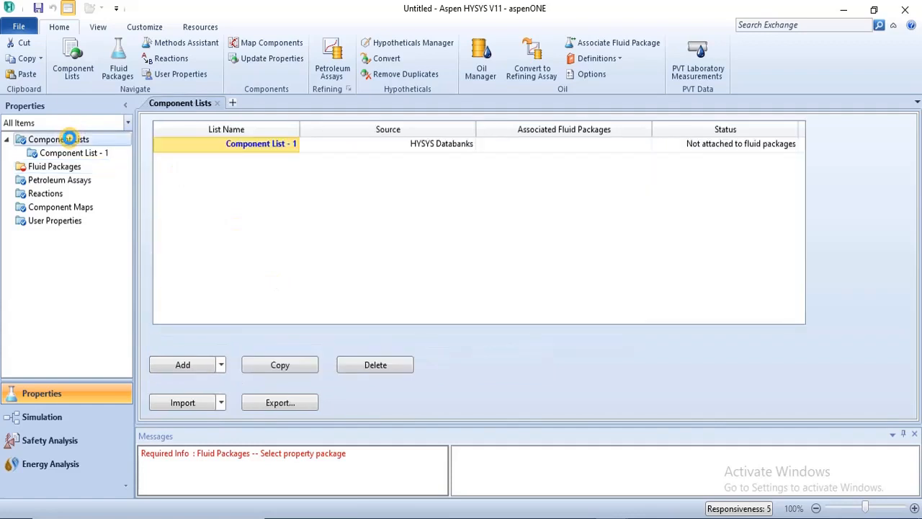
left_click(222, 364)
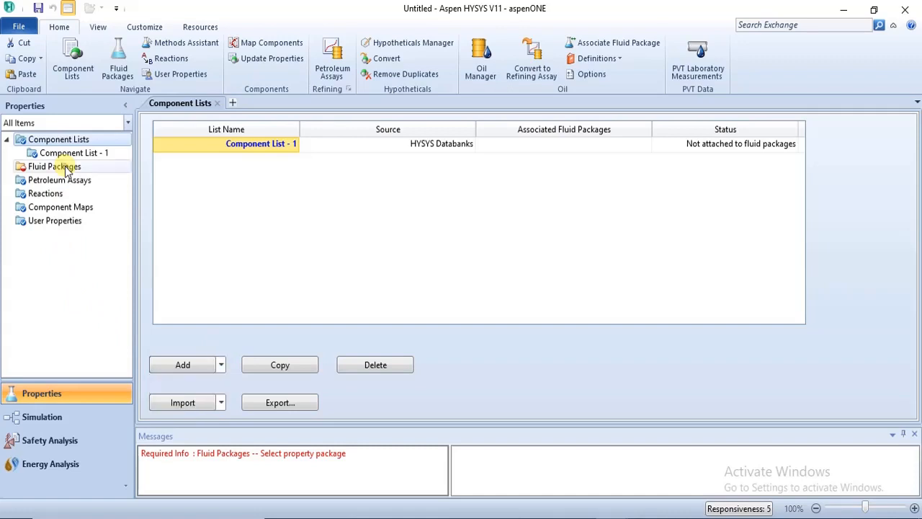
left_click(61, 166)
left_click(221, 364)
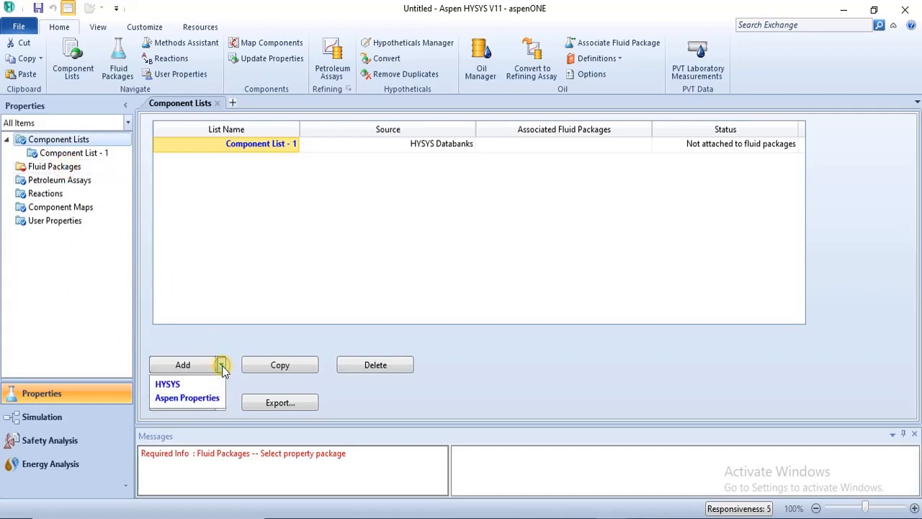
Step: Add a fluid package of type HYSYS to the case's fluid packages
left_click(32, 166)
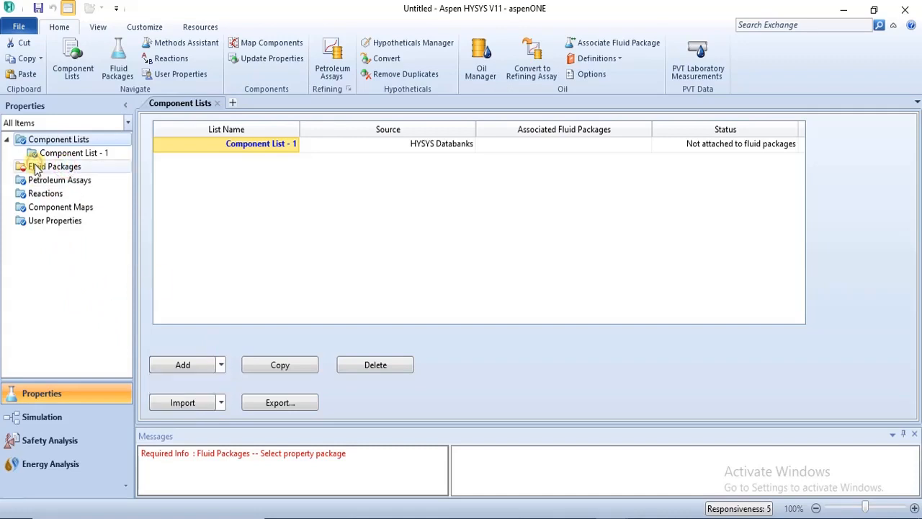
left_click(34, 165)
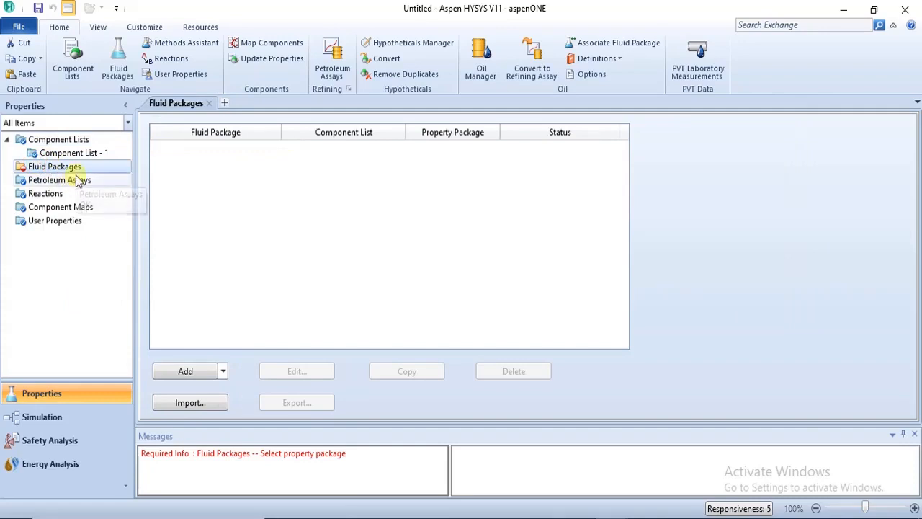
left_click(223, 371)
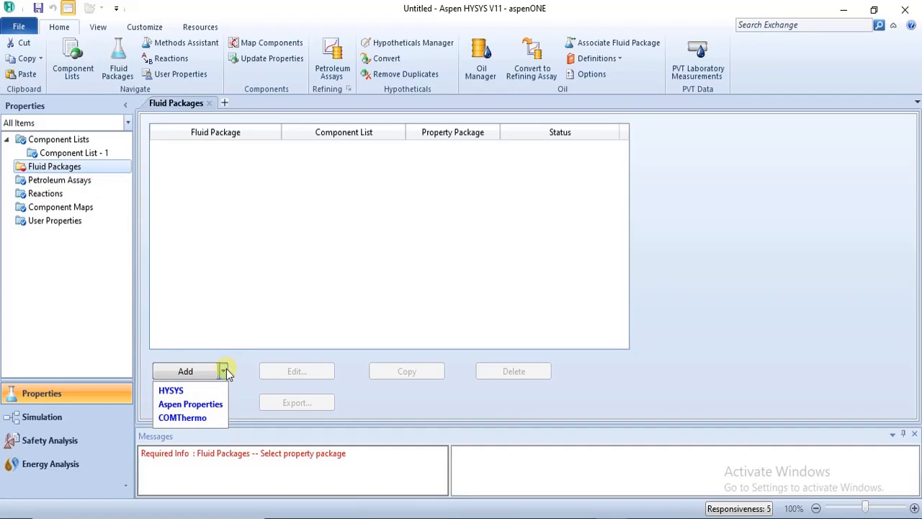
left_click(202, 391)
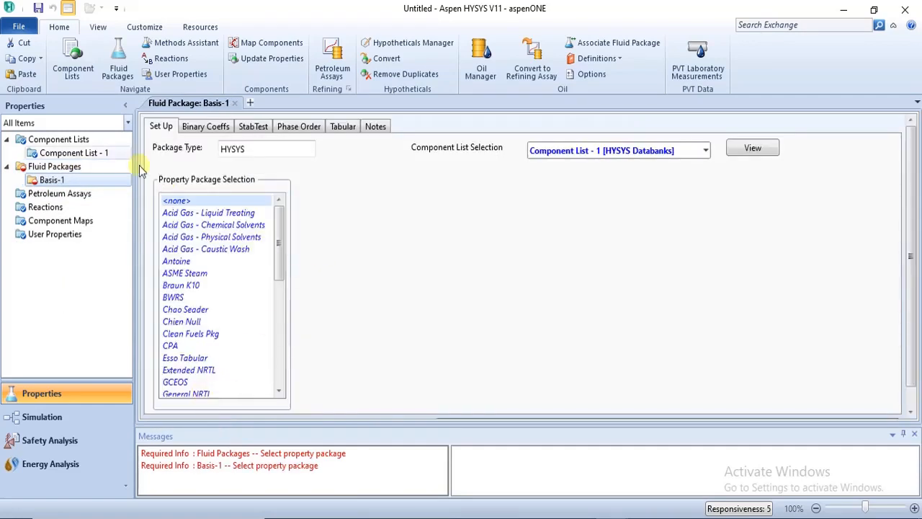
Step: Try to delete the fluid package Basis-1
right_click(92, 183)
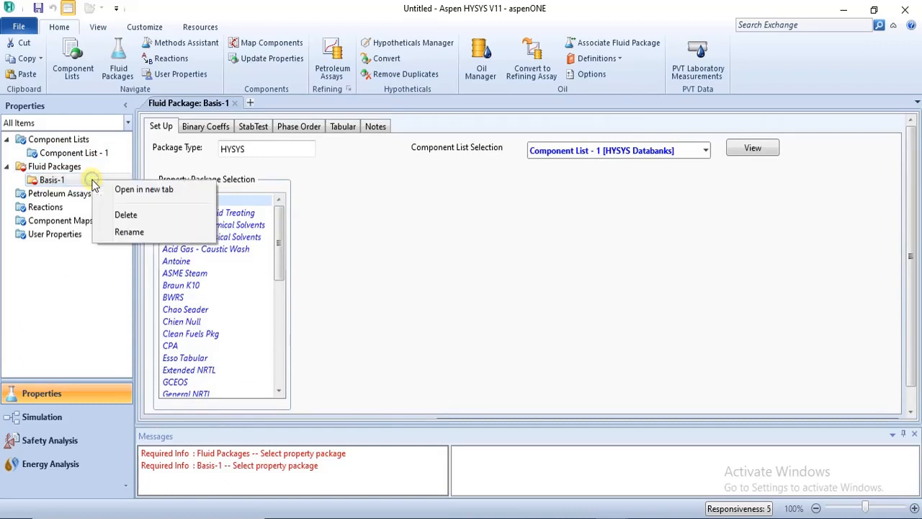
left_click(147, 215)
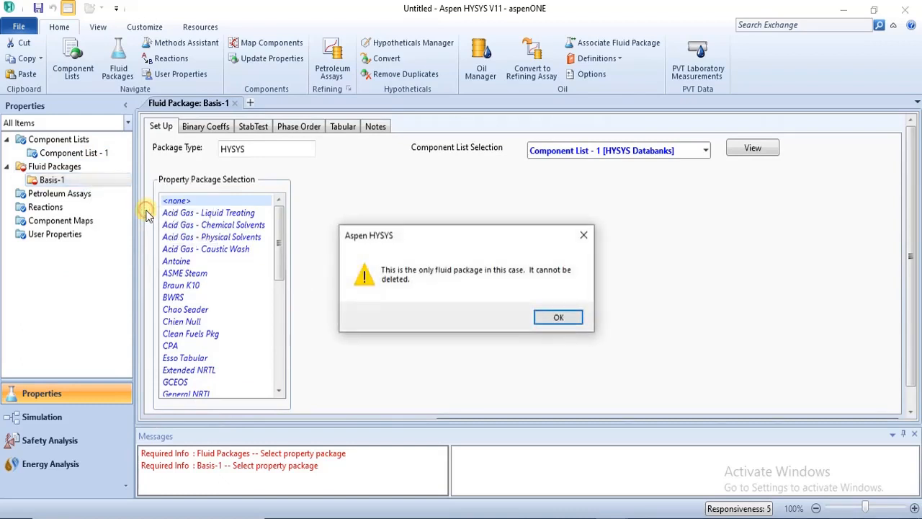
left_click(555, 319)
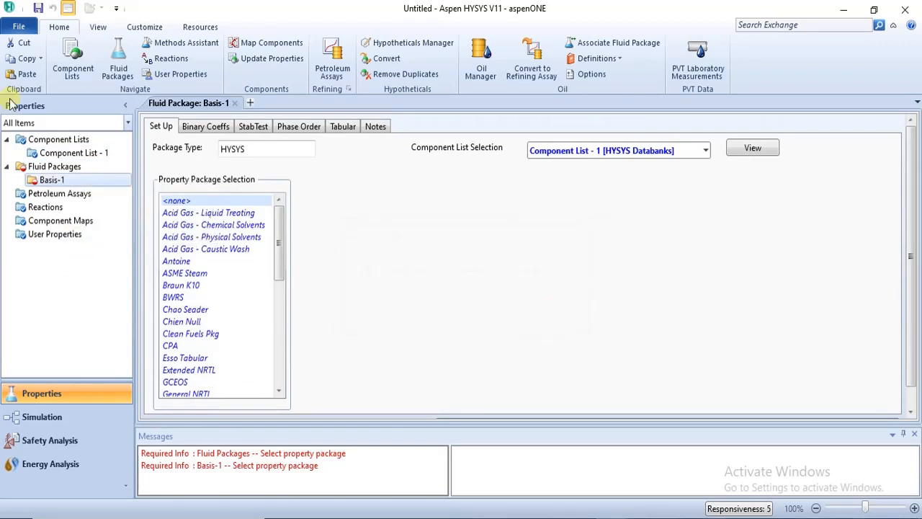
Step: Add a second fluid package with the default source and return to the fluid packages overview
left_click(63, 167)
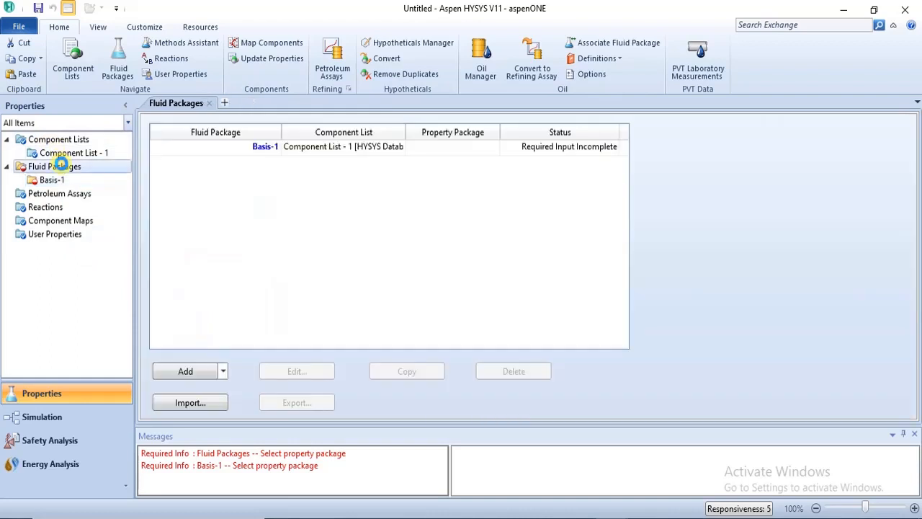
left_click(224, 372)
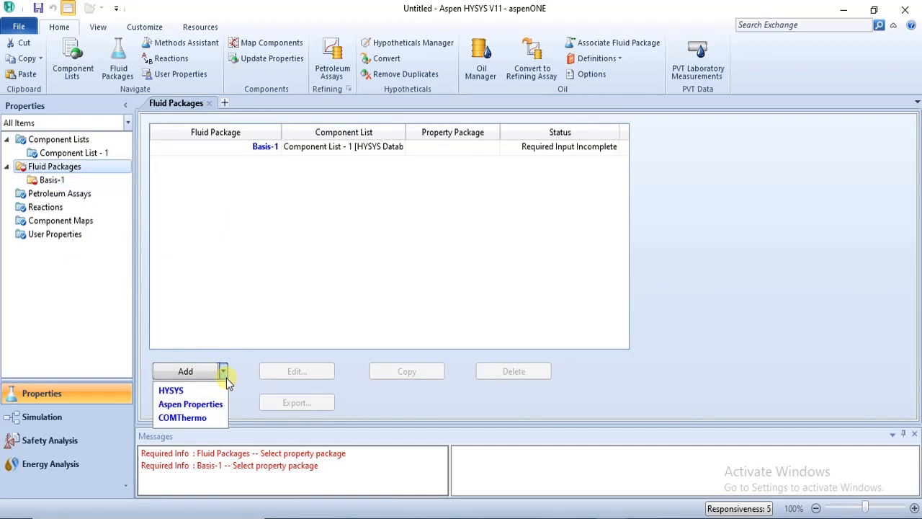
left_click(242, 344)
left_click(196, 373)
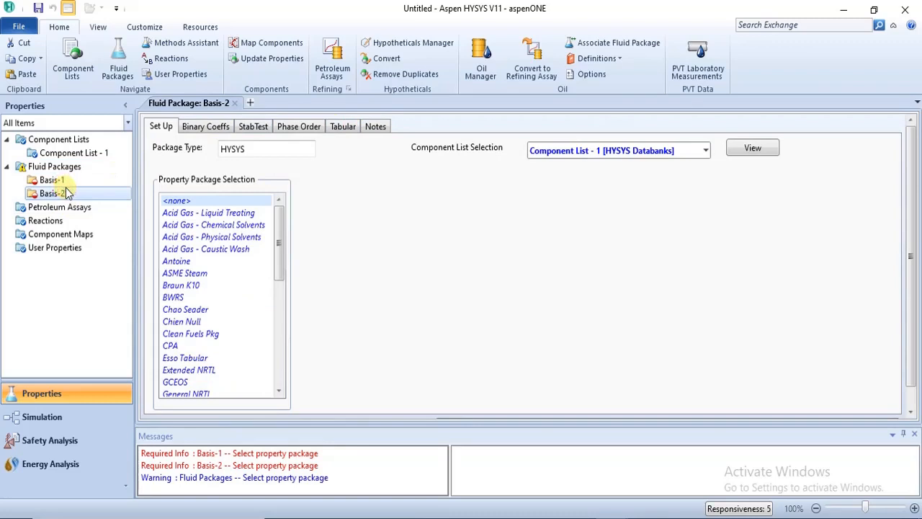
left_click(63, 192)
left_click(60, 169)
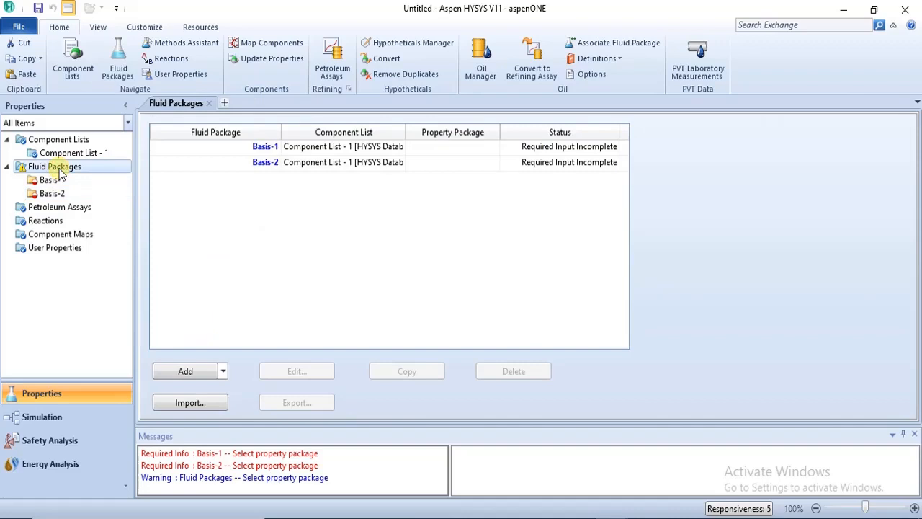
Step: Add a third fluid package with the default source and delete it from the fluid packages
left_click(186, 372)
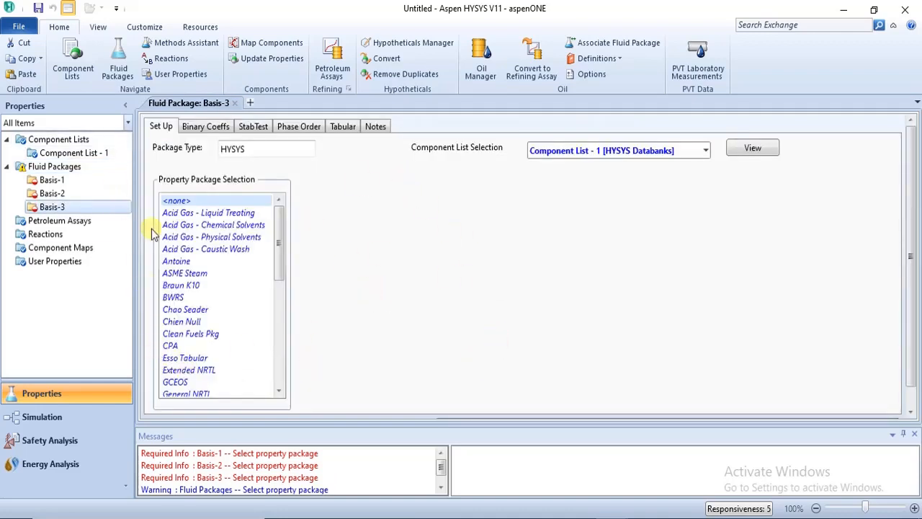
right_click(54, 209)
left_click(84, 242)
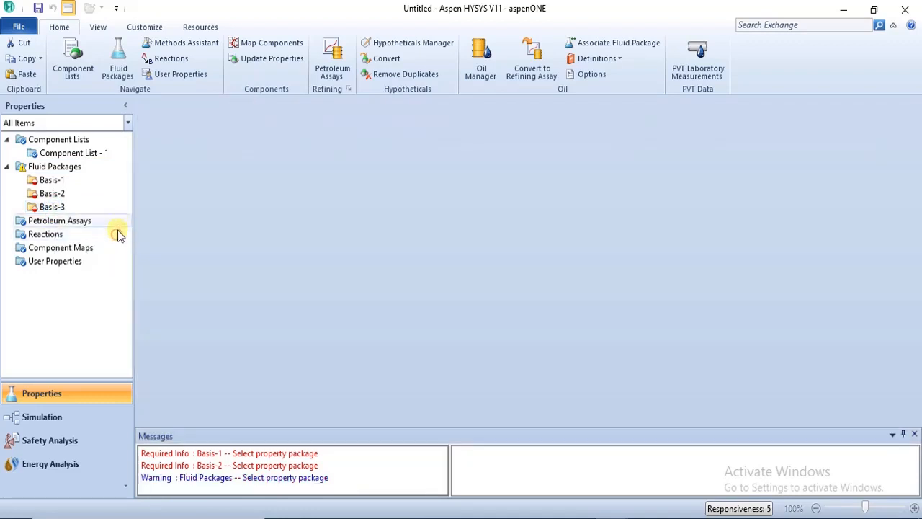
Step: Open the fluid package Basis-2 and delete it from the case
double_click(101, 192)
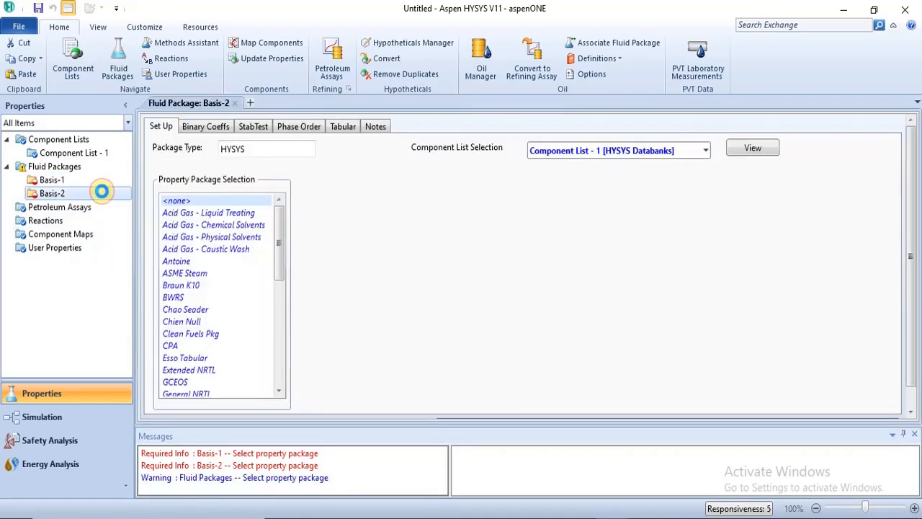
right_click(102, 192)
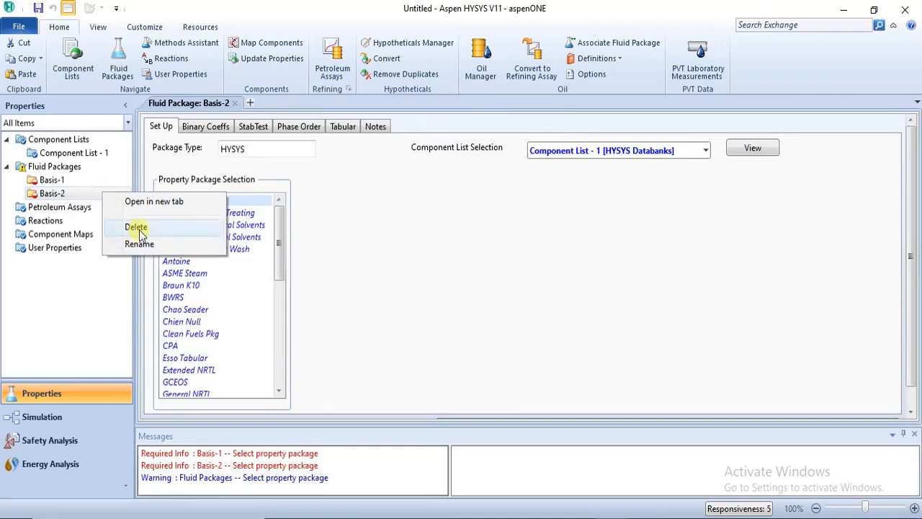
left_click(138, 232)
Step: Open the fluid package Basis-1, review the available property packages and assign Peng-Robinson, checking the property package status
double_click(79, 181)
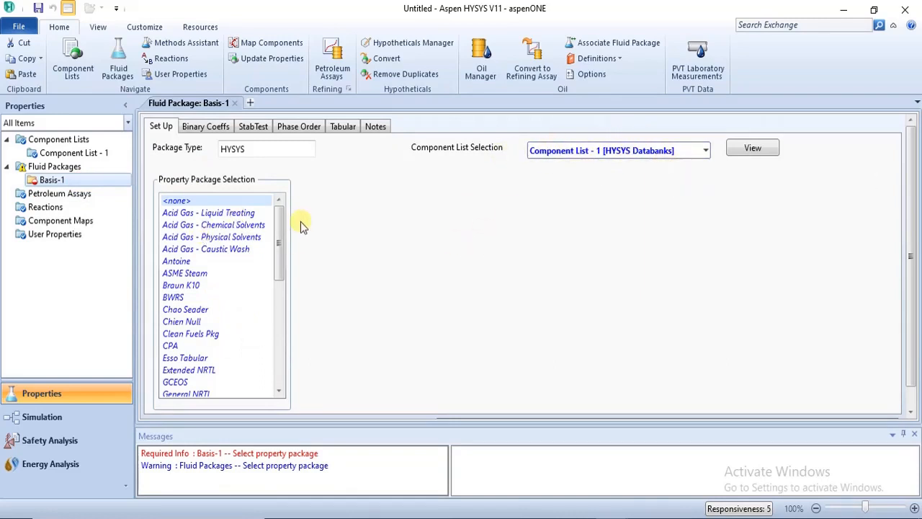
left_click_drag(281, 247, 282, 366)
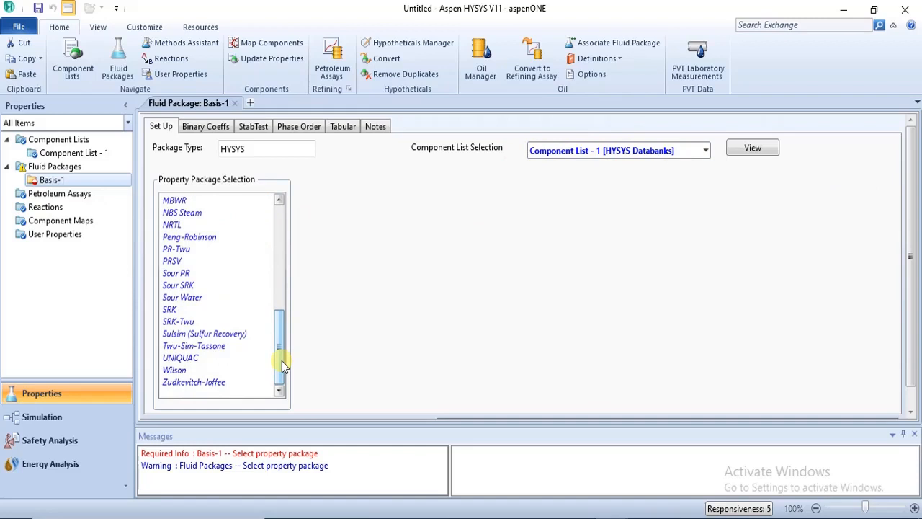
left_click_drag(282, 366, 298, 353)
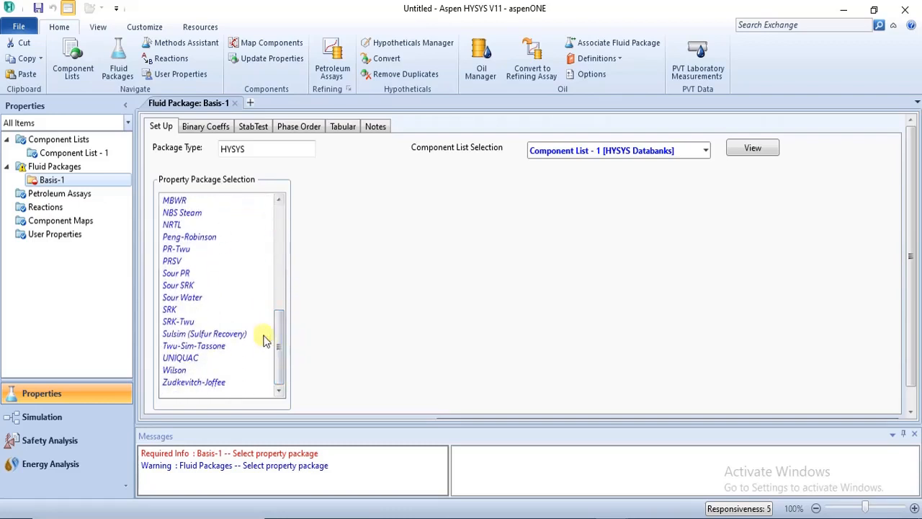
left_click(280, 236)
left_click(280, 209)
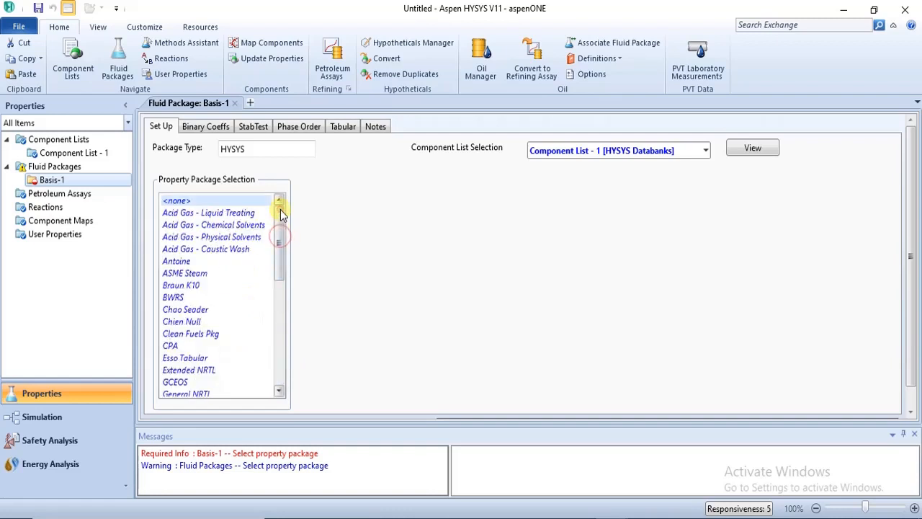
left_click(281, 323)
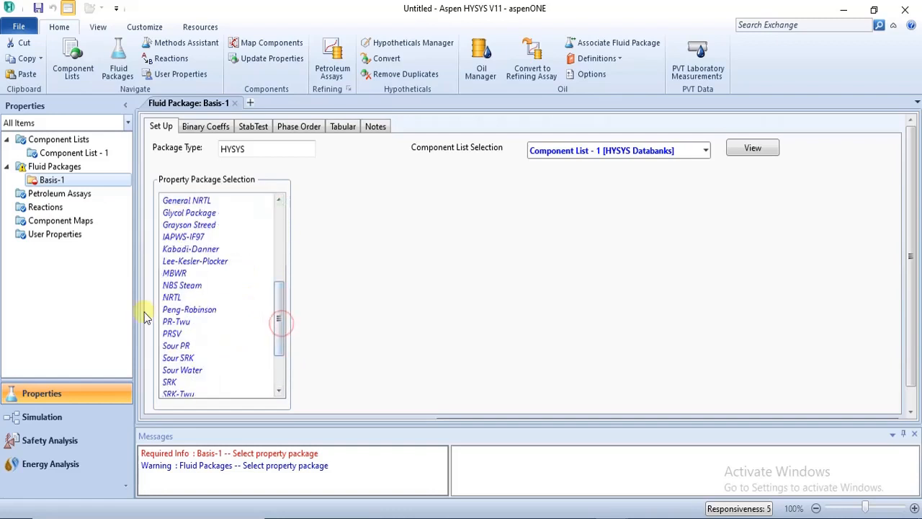
left_click(261, 310)
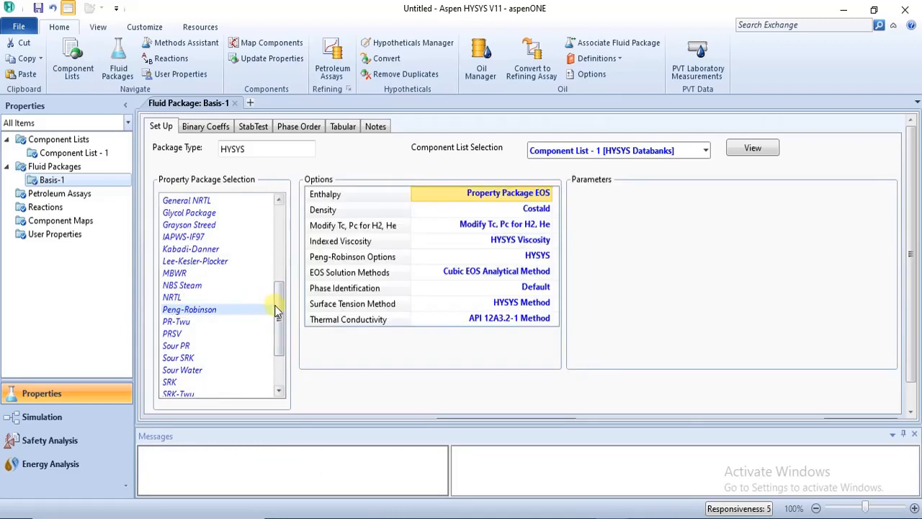
scroll(274, 309, "down", 2)
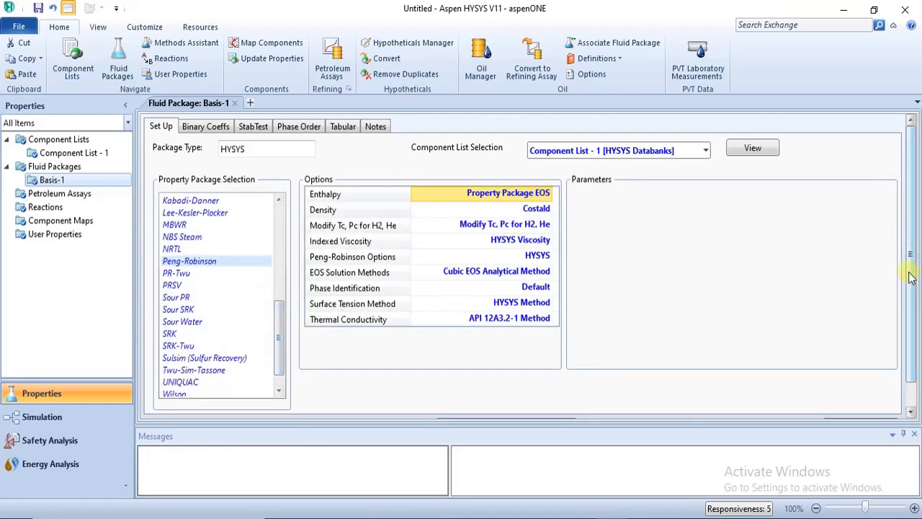
scroll(913, 281, "down", 2)
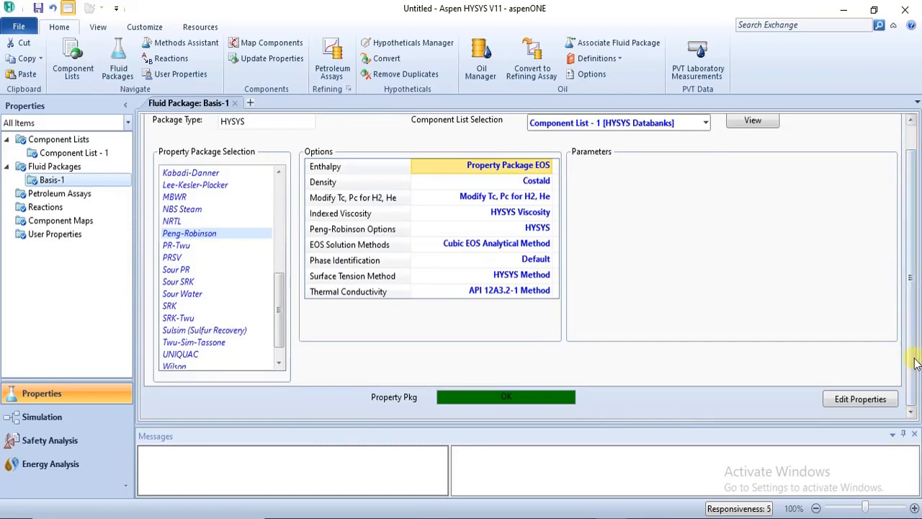